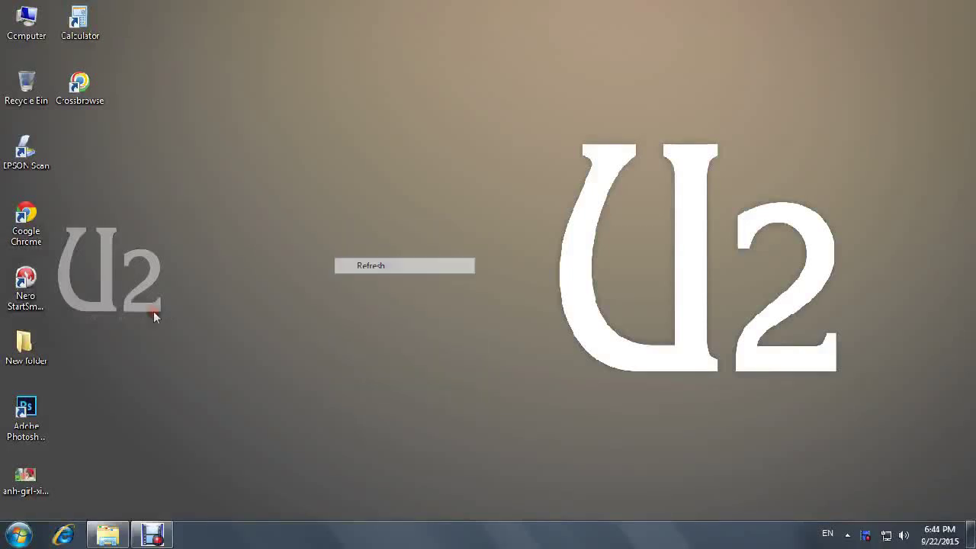
Open the desktop portrait photo in Adobe Photoshop CS6 through Open with.
{"action": "left_click", "coordinate": [31, 478]}
{"action": "right_click", "coordinate": [31, 479]}
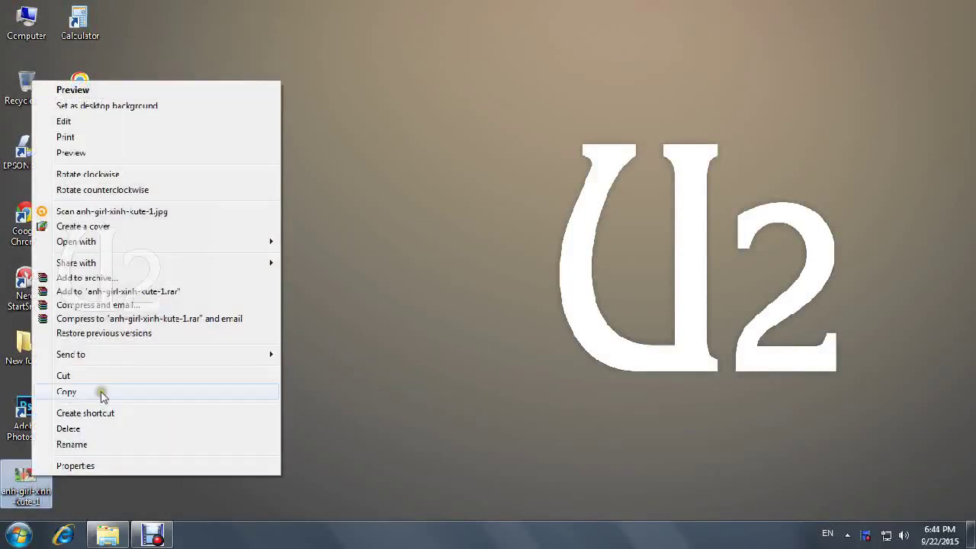
{"action": "left_click", "coordinate": [312, 239]}
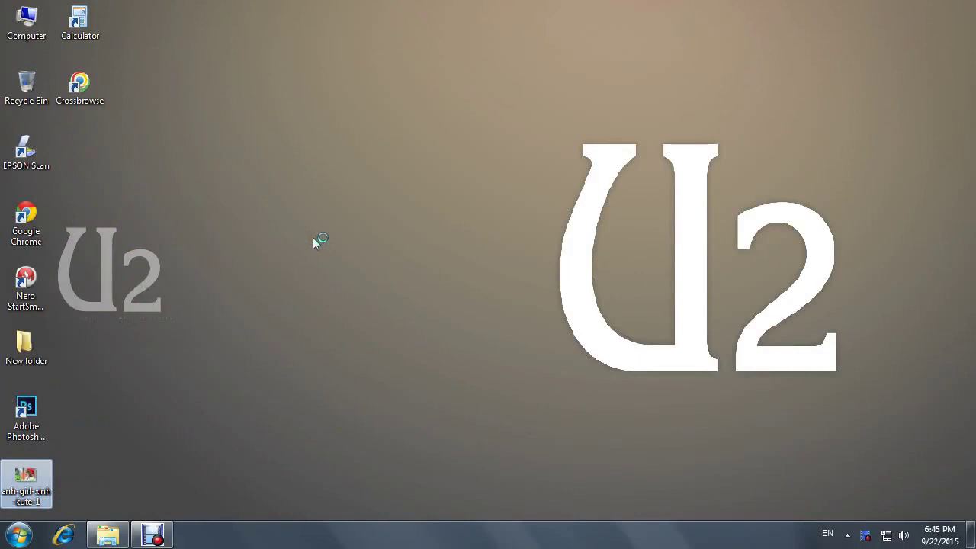
{"action": "right_click", "coordinate": [257, 175]}
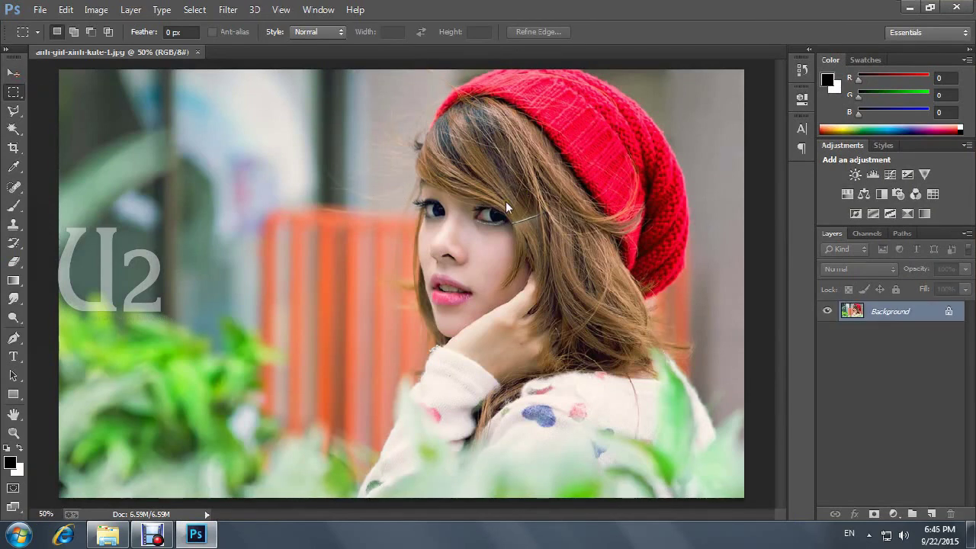
Copy the photo onto a new Layer 1 above the locked Background and bring up the Image menu.
{"action": "left_click", "coordinate": [13, 72]}
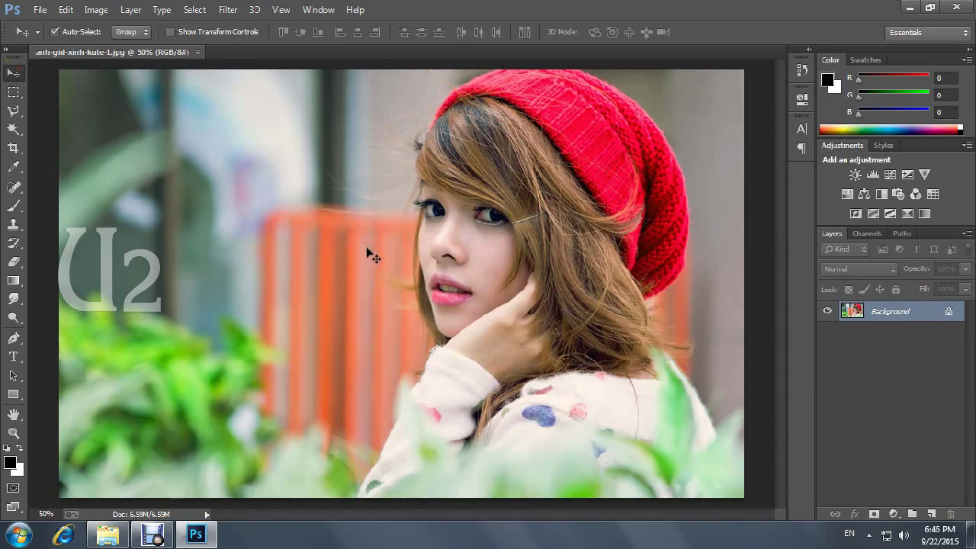
{"action": "key", "text": "ctrl+j"}
{"action": "key", "text": "ctrl+a"}
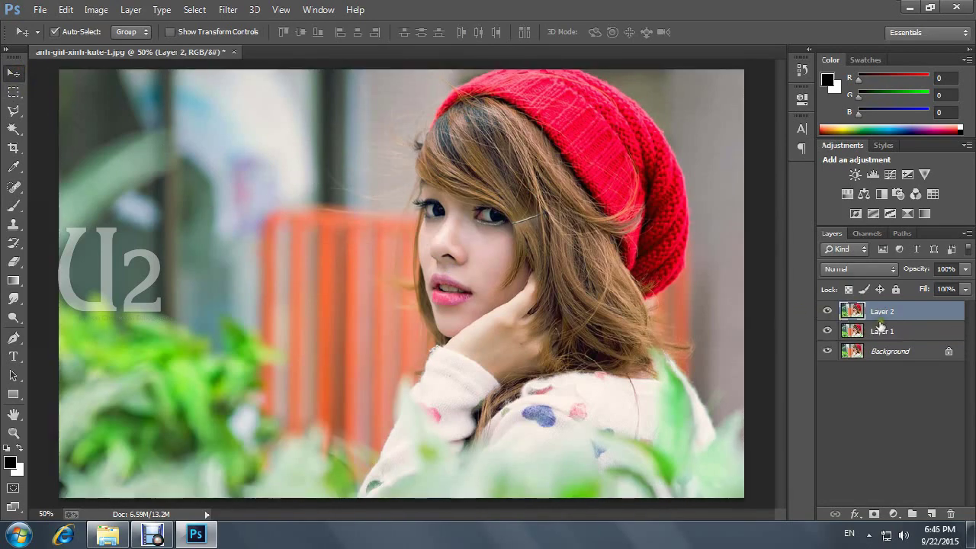
{"action": "key", "text": "ctrl+d"}
{"action": "left_click", "coordinate": [96, 9]}
{"action": "mouse_move", "coordinate": [118, 46]}
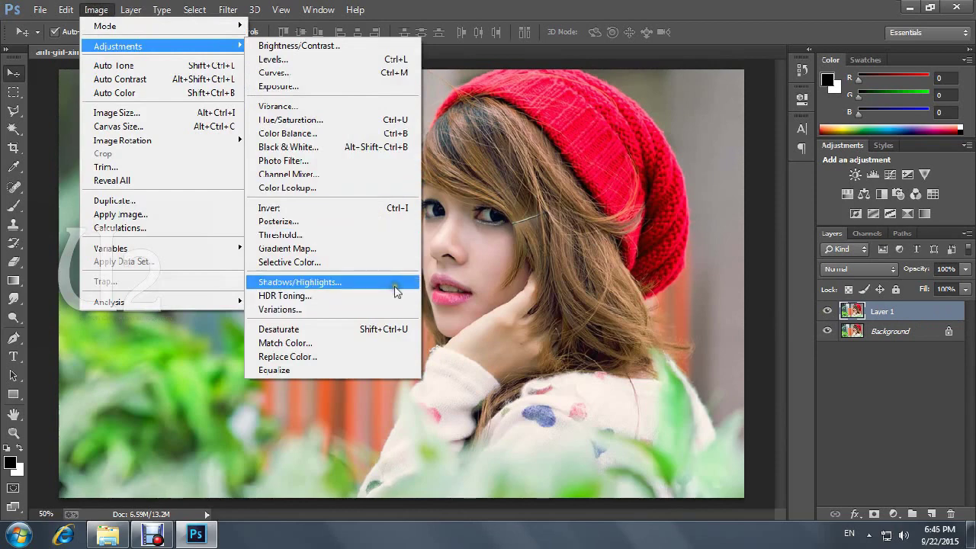
Apply Shadows/Highlights with lower Shadows Amount, Tonal Width 61 and Midtone Contrast about +23.
{"action": "left_click", "coordinate": [394, 282]}
{"action": "left_click", "coordinate": [369, 258]}
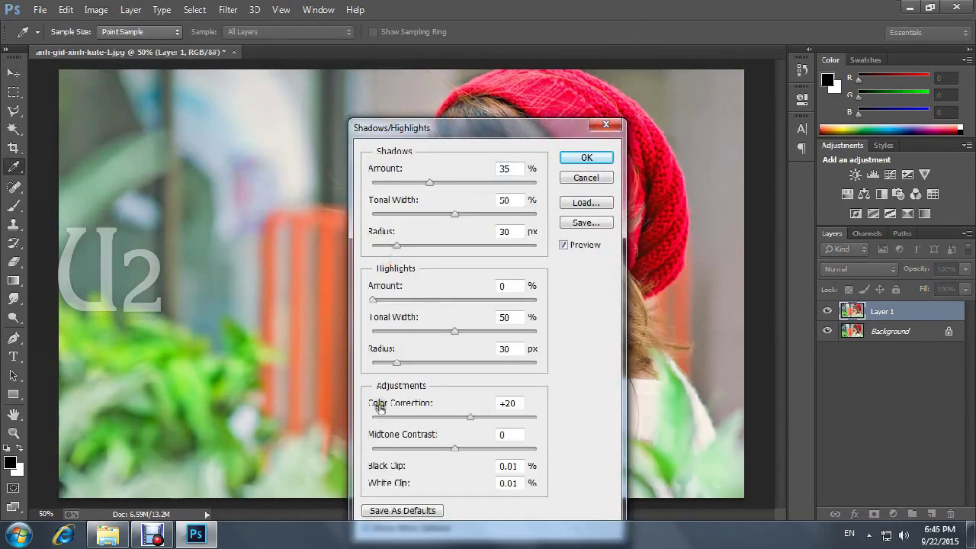
{"action": "left_click_drag", "start_coordinate": [429, 183], "coordinate": [397, 183]}
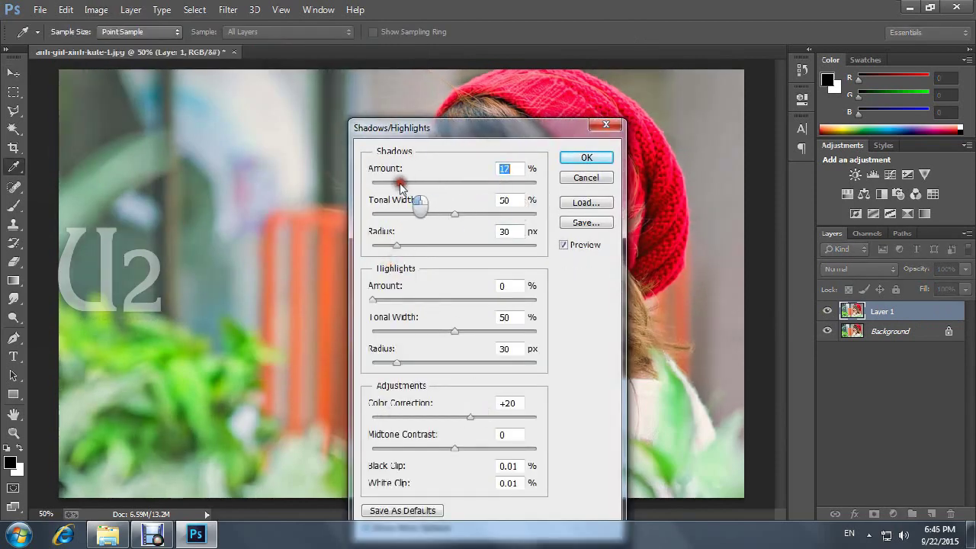
{"action": "left_click_drag", "start_coordinate": [454, 213], "coordinate": [472, 215]}
{"action": "left_click_drag", "start_coordinate": [468, 129], "coordinate": [767, 47]}
{"action": "left_click_drag", "start_coordinate": [755, 367], "coordinate": [777, 367]}
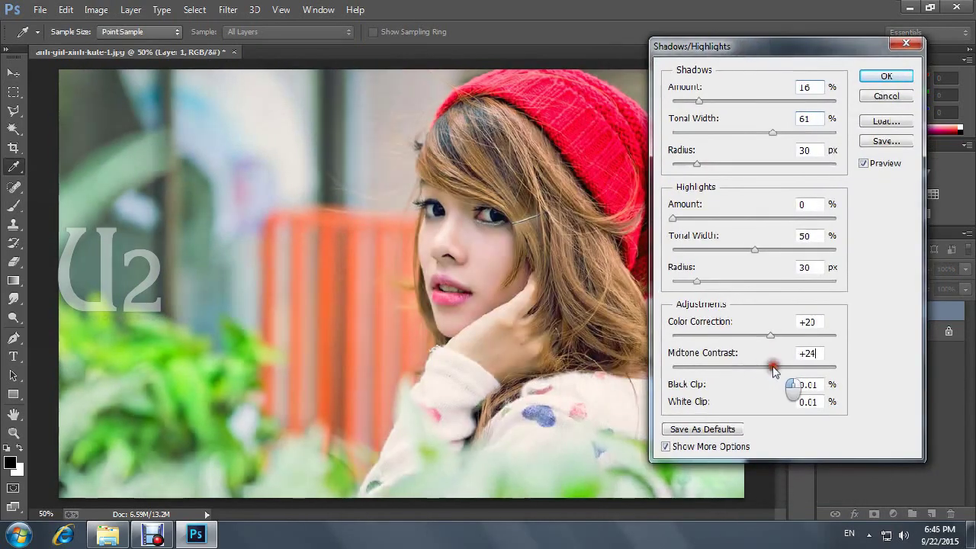
{"action": "left_click_drag", "start_coordinate": [696, 100], "coordinate": [672, 101]}
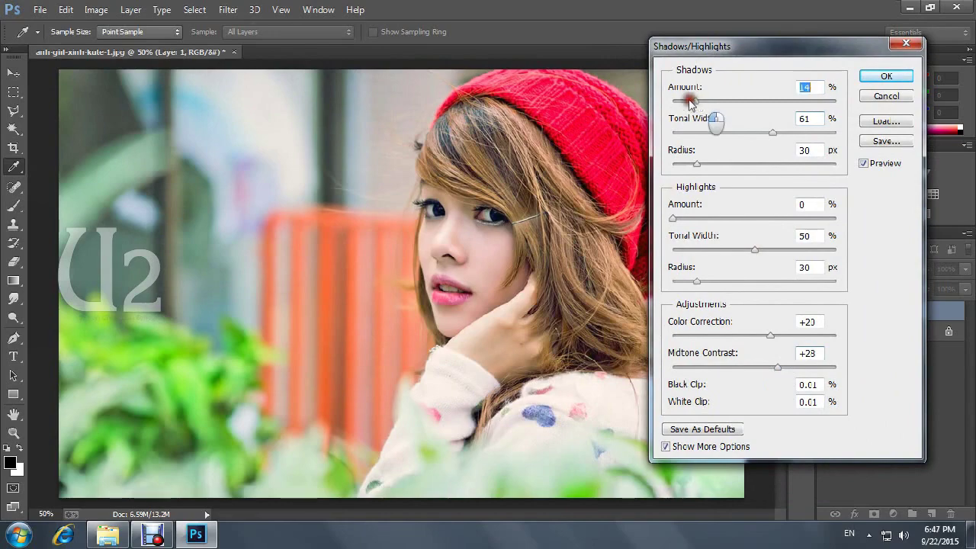
{"action": "left_click", "coordinate": [884, 76]}
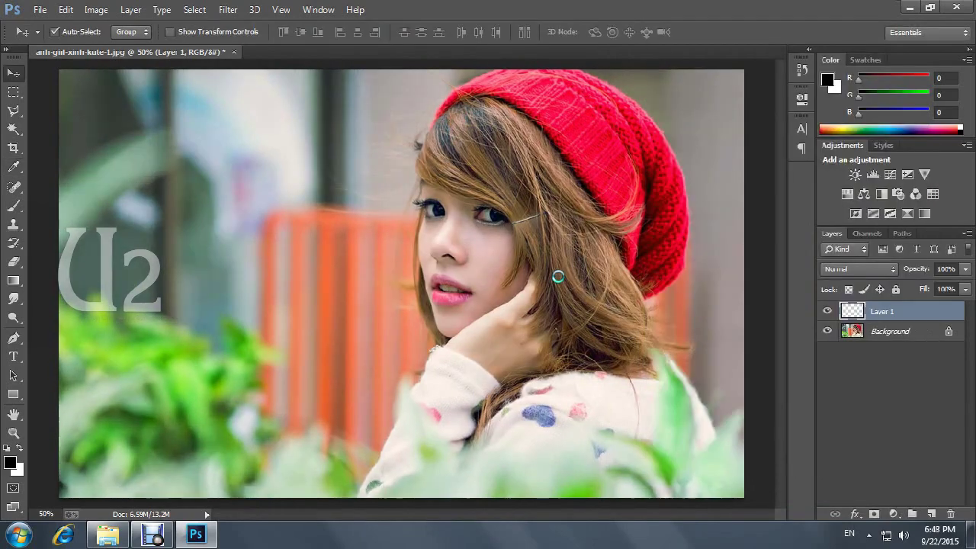
Set the view to 50% and duplicate the Background into a new layer.
{"action": "key", "text": "ctrl+plus"}
{"action": "key", "text": "ctrl+minus"}
{"action": "key", "text": "ctrl+plus"}
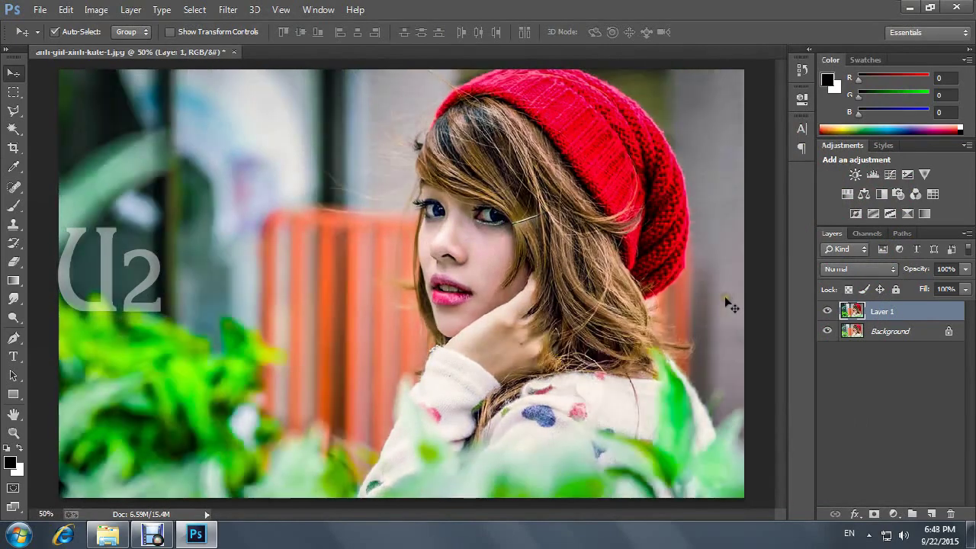
{"action": "key", "text": "alt+bracketleft"}
{"action": "key", "text": "ctrl+j"}
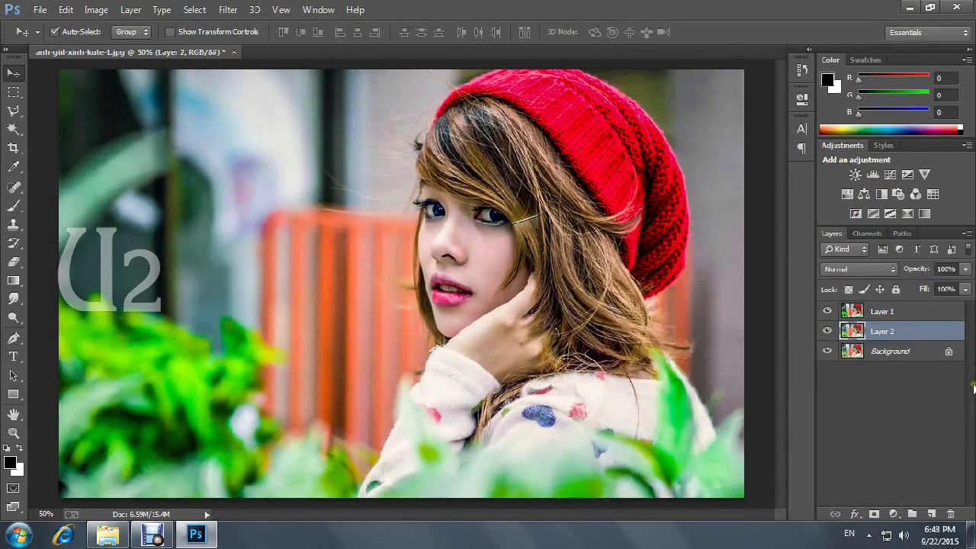
{"action": "key", "text": "ctrl+plus"}
{"action": "key", "text": "ctrl+plus"}
{"action": "key", "text": "ctrl+plus"}
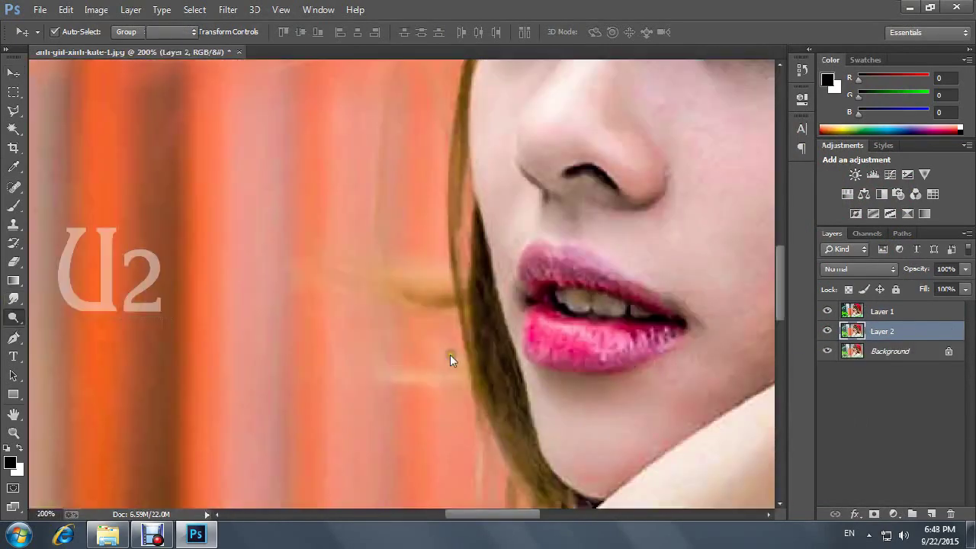
Lighten the teeth on Layer 1 with a small Dodge brush.
{"action": "key", "text": "o"}
{"action": "left_click", "coordinate": [869, 313]}
{"action": "left_click_drag", "start_coordinate": [582, 299], "coordinate": [585, 319]}
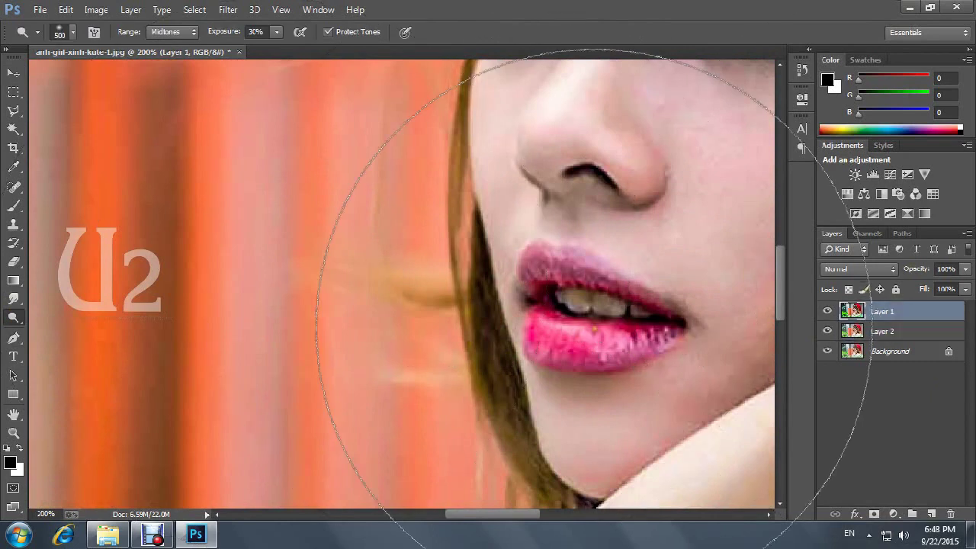
{"action": "left_click_drag", "start_coordinate": [582, 298], "coordinate": [645, 316]}
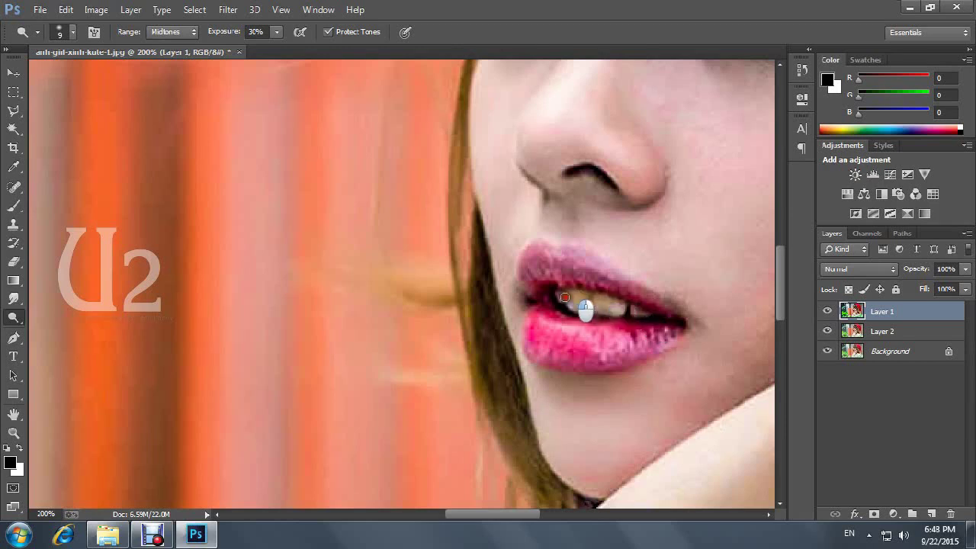
{"action": "left_click_drag", "start_coordinate": [577, 305], "coordinate": [660, 318]}
{"action": "key", "text": "bracketright"}
{"action": "key", "text": "bracketright"}
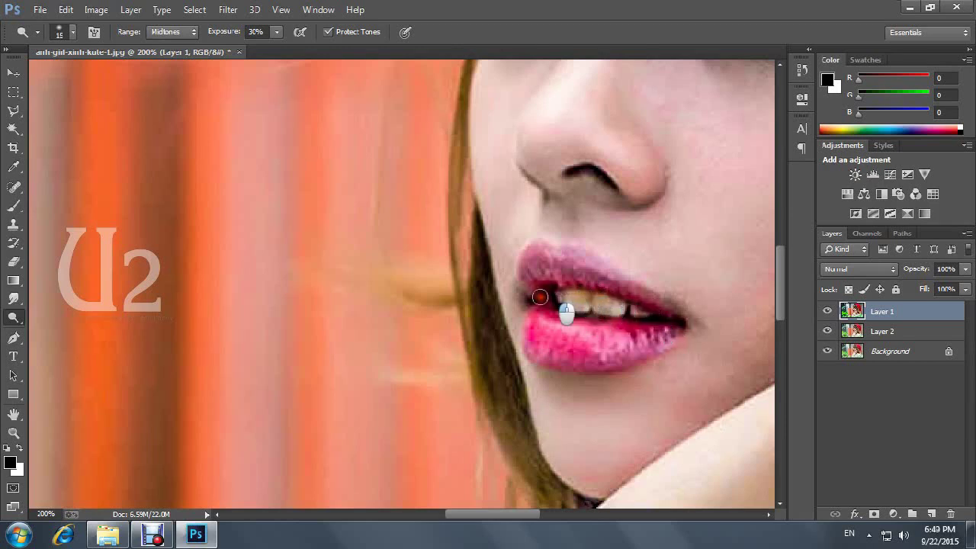
Erase Layer 1 over the teeth, comparing with its visibility toggled.
{"action": "left_click", "coordinate": [881, 331]}
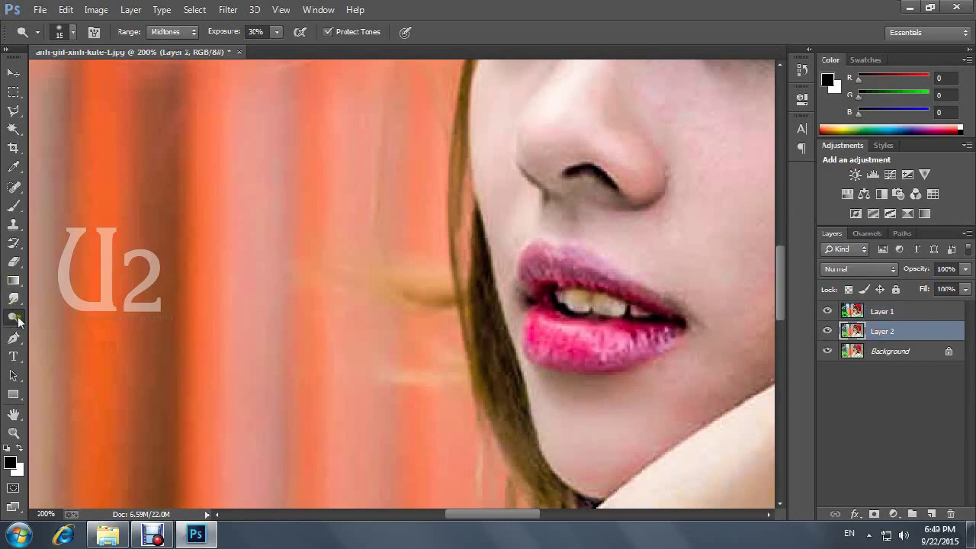
{"action": "left_click", "coordinate": [827, 311]}
{"action": "left_click", "coordinate": [907, 311]}
{"action": "key", "text": "e"}
{"action": "left_click", "coordinate": [827, 311]}
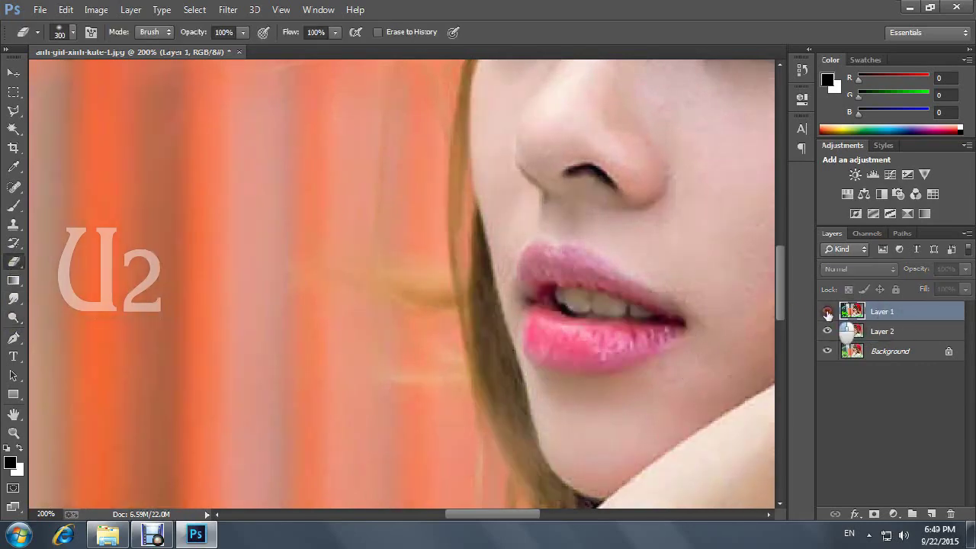
{"action": "key", "text": "bracketleft"}
{"action": "key", "text": "bracketleft"}
{"action": "key", "text": "bracketleft"}
{"action": "left_click", "coordinate": [602, 295]}
{"action": "key", "text": "bracketright"}
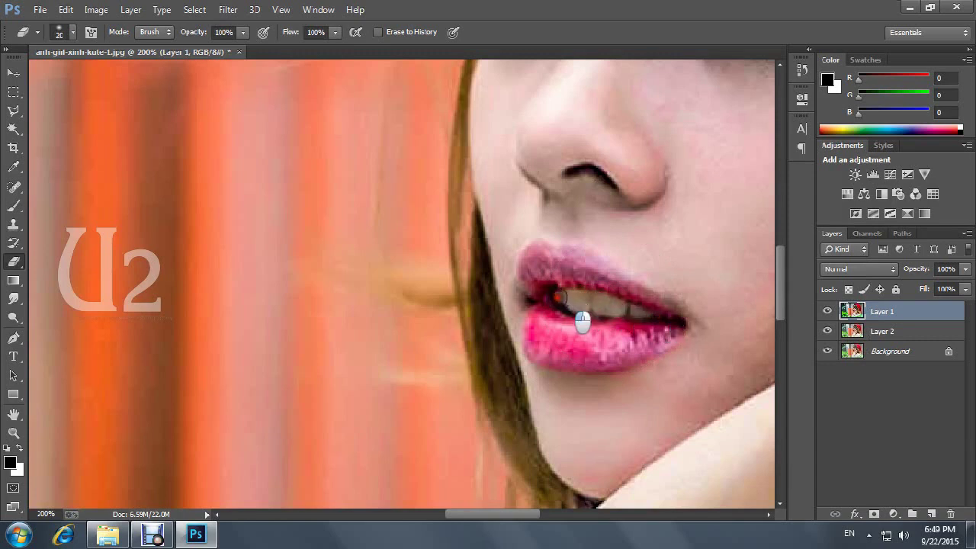
{"action": "left_click_drag", "start_coordinate": [577, 318], "coordinate": [668, 335]}
Brighten the teeth on Layer 2 with the Dodge brush and return the view to 50%.
{"action": "left_click", "coordinate": [862, 331]}
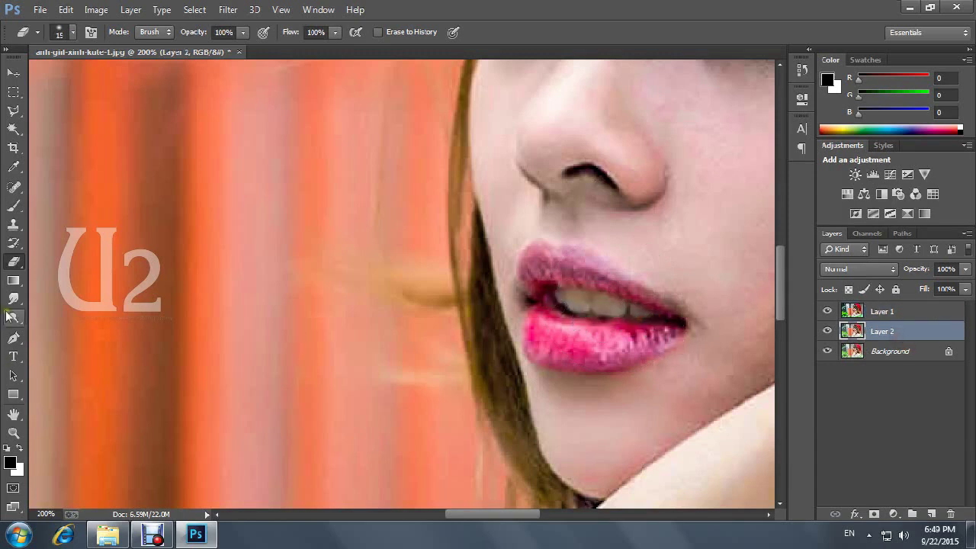
{"action": "left_click", "coordinate": [13, 317]}
{"action": "left_click_drag", "start_coordinate": [579, 325], "coordinate": [664, 338]}
{"action": "key", "text": "bracketright"}
{"action": "key", "text": "bracketright"}
{"action": "key", "text": "bracketright"}
{"action": "key", "text": "ctrl+z"}
{"action": "key", "text": "ctrl+z"}
{"action": "key", "text": "ctrl+minus"}
{"action": "key", "text": "ctrl+minus"}
{"action": "key", "text": "ctrl+minus"}
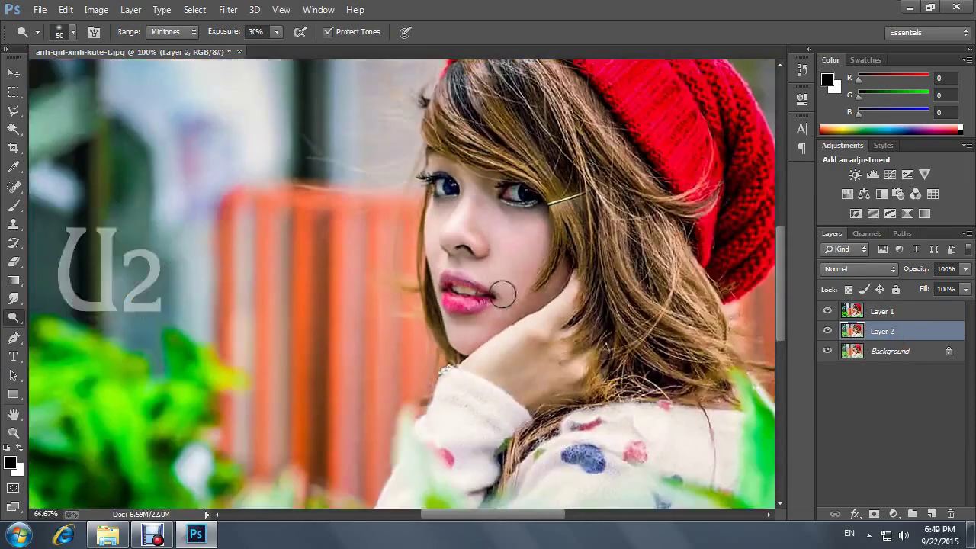
{"action": "key", "text": "ctrl+minus"}
{"action": "key", "text": "ctrl+plus"}
{"action": "key", "text": "bracketright"}
{"action": "key", "text": "bracketright"}
{"action": "key", "text": "bracketright"}
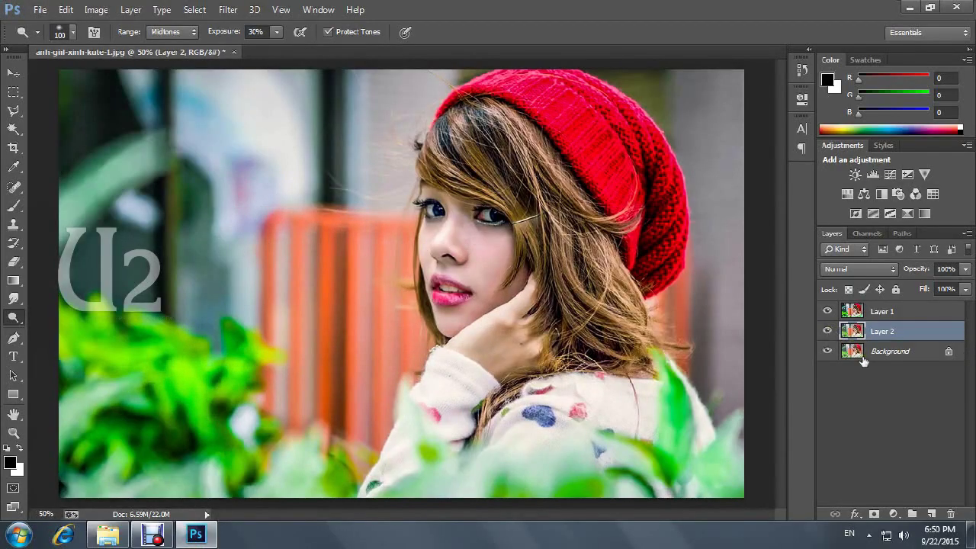
{"action": "left_click", "coordinate": [877, 312], "text": "shift"}
Remove the second copy layer and duplicate Layer 1 into a new top copy.
{"action": "key", "text": "ctrl+e"}
{"action": "left_click", "coordinate": [853, 332], "text": "ctrl"}
{"action": "key", "text": "ctrl+j"}
Apply Oil Paint to the top copy with Shine 0, Cleanliness 10 and Stylization about 9.
{"action": "left_click", "coordinate": [228, 9]}
{"action": "left_click", "coordinate": [263, 134]}
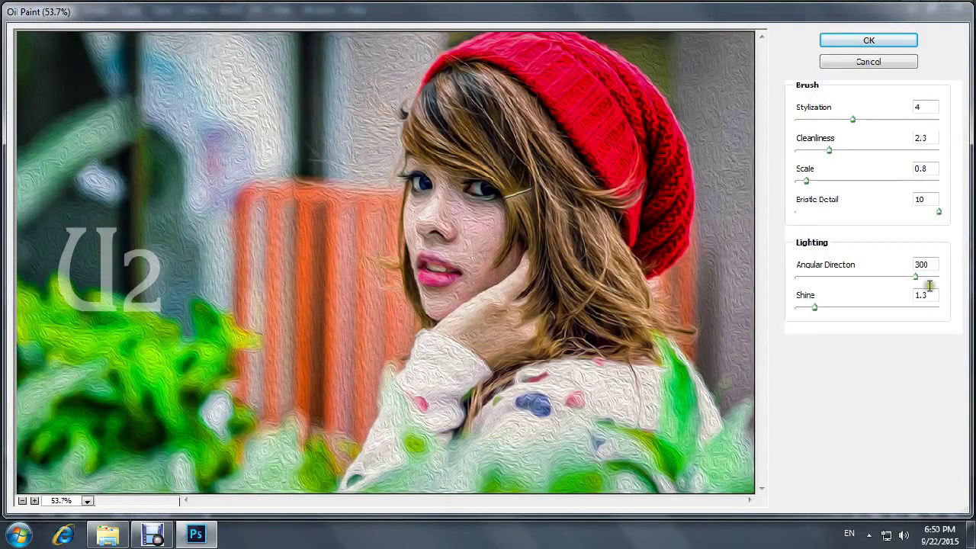
{"action": "left_click", "coordinate": [884, 282]}
{"action": "type", "text": "0"}
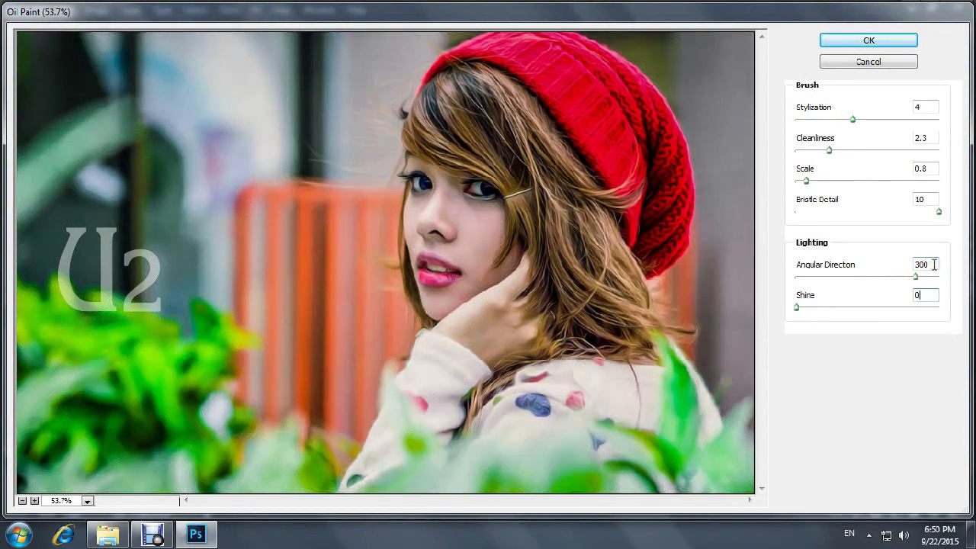
{"action": "left_click_drag", "start_coordinate": [829, 149], "coordinate": [971, 150]}
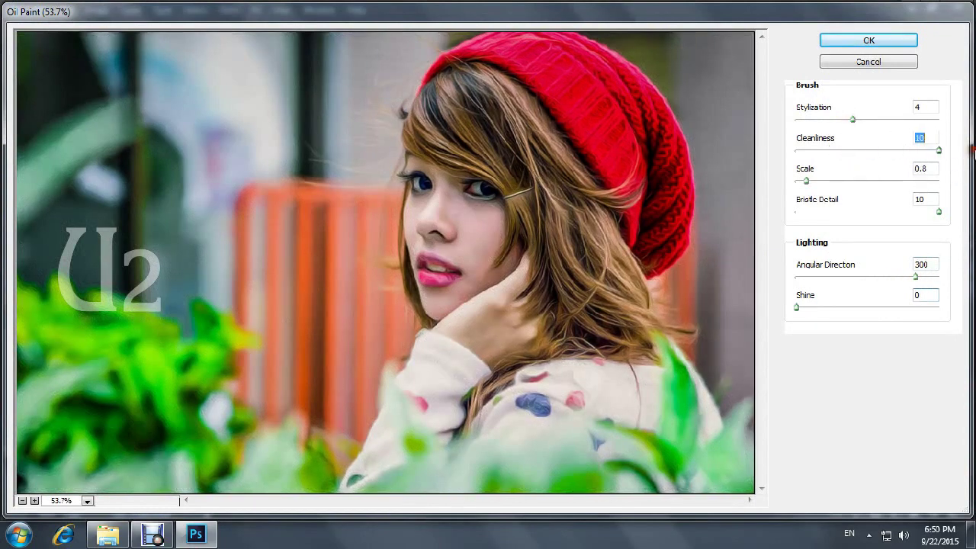
{"action": "left_click_drag", "start_coordinate": [852, 119], "coordinate": [952, 115]}
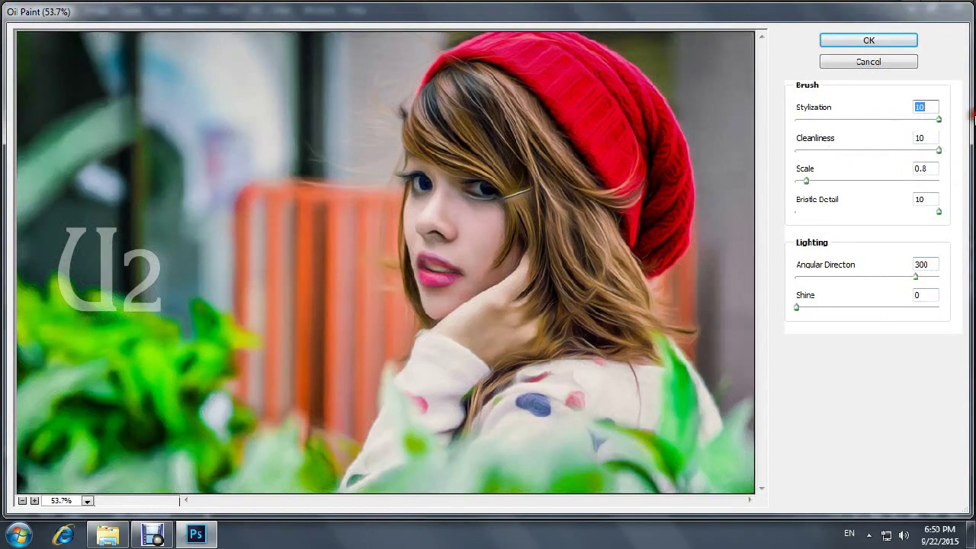
{"action": "type", "text": "0."}
{"action": "left_click_drag", "start_coordinate": [911, 125], "coordinate": [887, 119]}
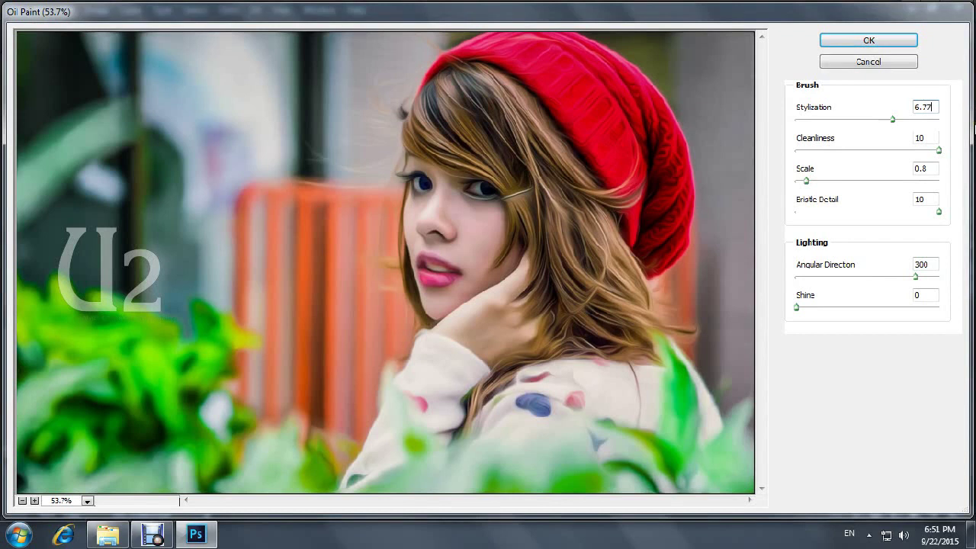
{"action": "left_click", "coordinate": [923, 120]}
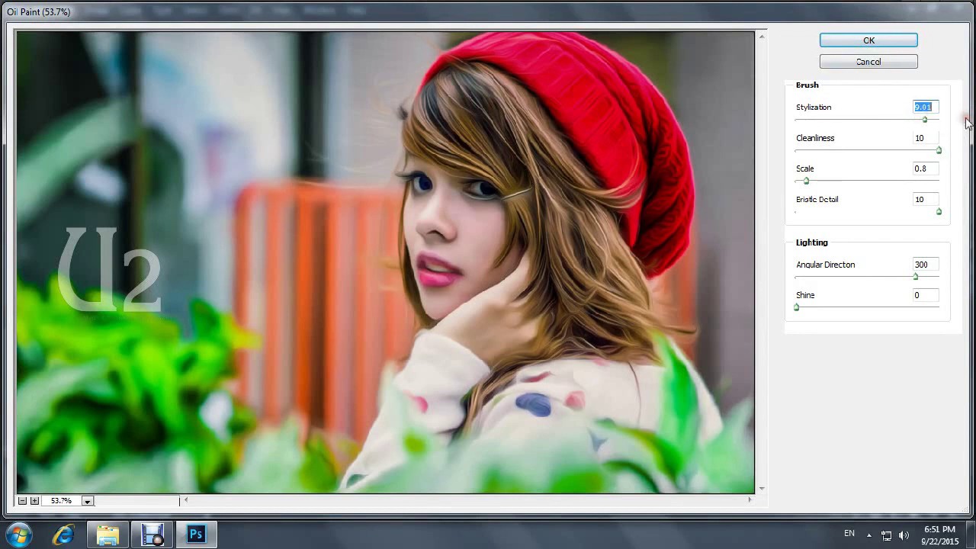
{"action": "left_click", "coordinate": [857, 40]}
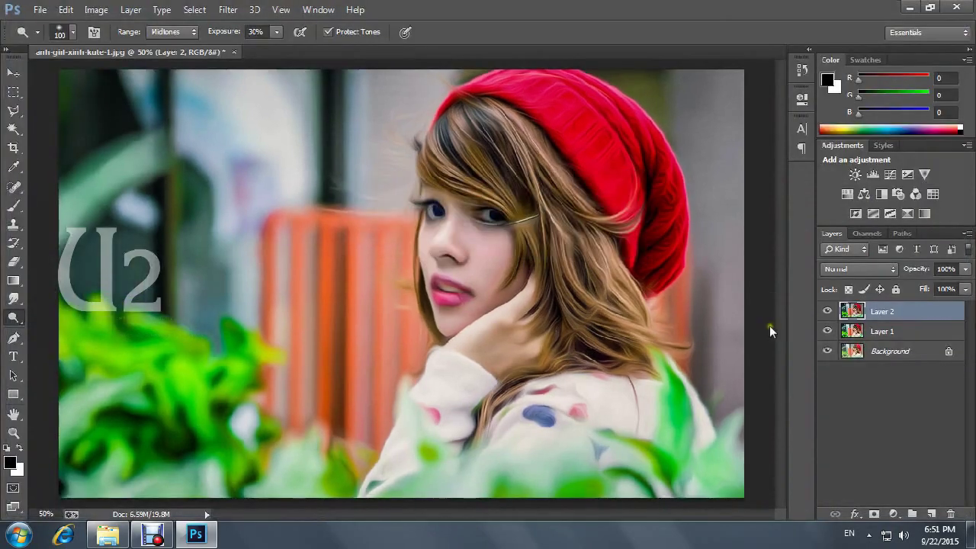
{"action": "left_click", "coordinate": [826, 311]}
Erase the painted Layer 2 over the mouth, eye and cheek to reveal the original detail.
{"action": "left_click", "coordinate": [827, 310]}
{"action": "scroll", "coordinate": [704, 283], "scroll_direction": "up", "scroll_amount": 1}
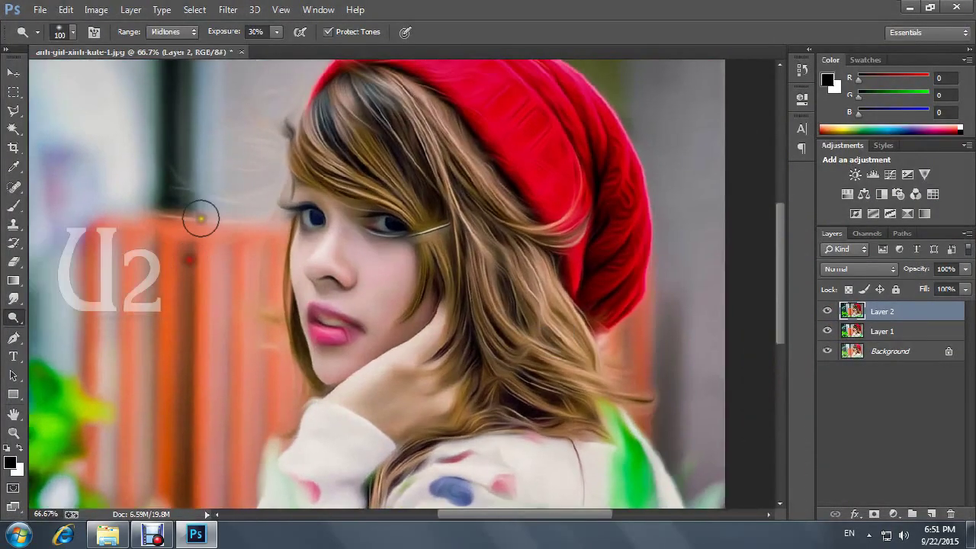
{"action": "key", "text": "e"}
{"action": "key", "text": "bracketright"}
{"action": "key", "text": "bracketright"}
{"action": "key", "text": "bracketright"}
{"action": "mouse_move", "coordinate": [365, 358]}
{"action": "left_mouse_down"}
{"action": "mouse_move", "coordinate": [335, 223]}
{"action": "mouse_move", "coordinate": [361, 355]}
{"action": "left_mouse_up"}
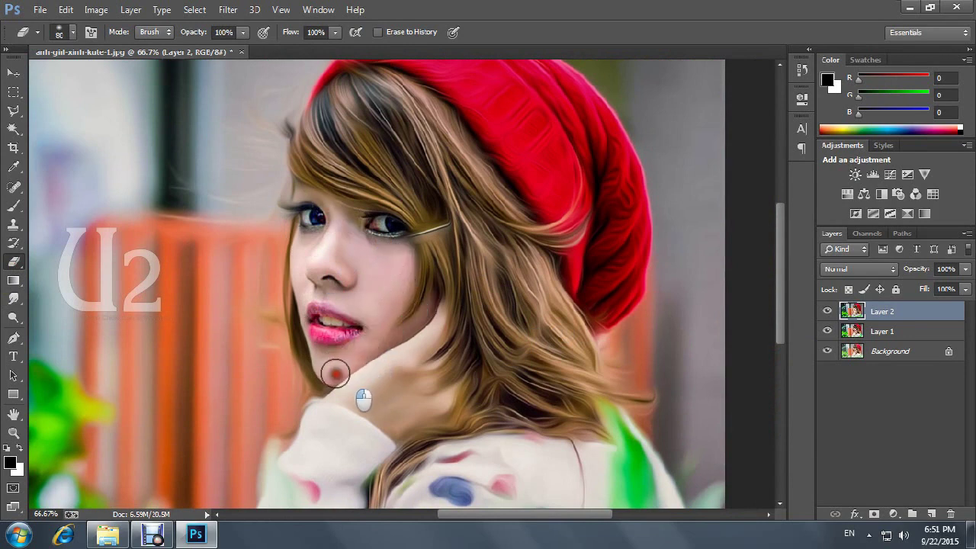
{"action": "key", "text": "bracketleft"}
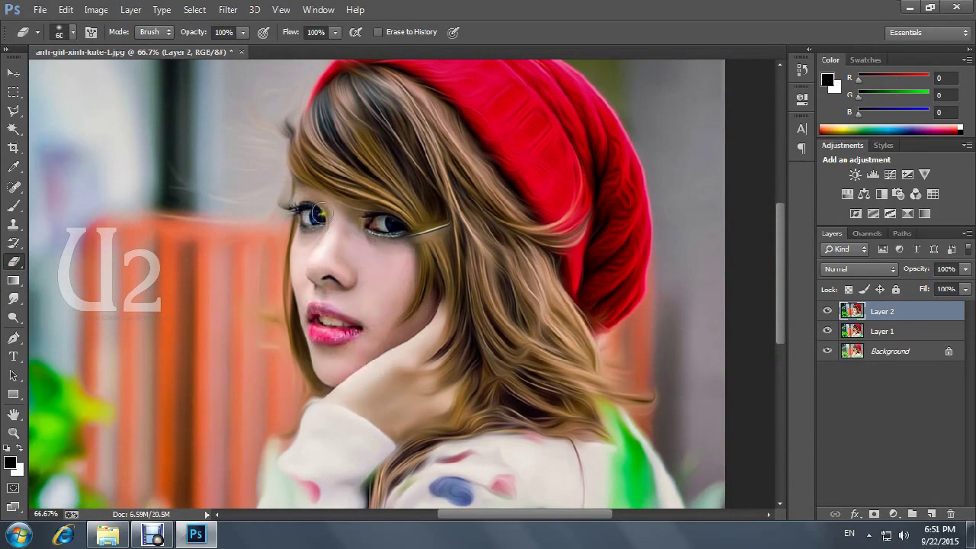
{"action": "left_click_drag", "start_coordinate": [305, 196], "coordinate": [377, 247]}
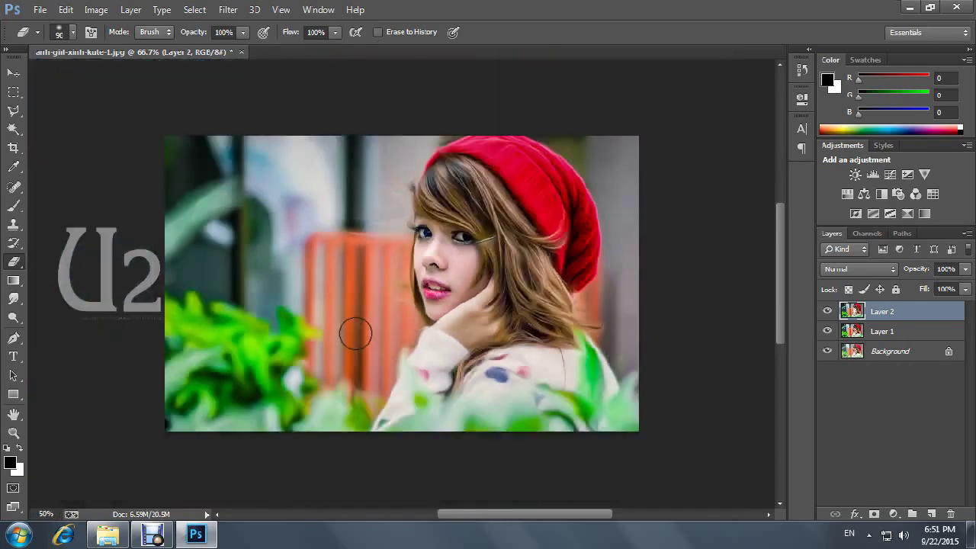
{"action": "key", "text": "ctrl+minus"}
{"action": "left_click", "coordinate": [881, 331]}
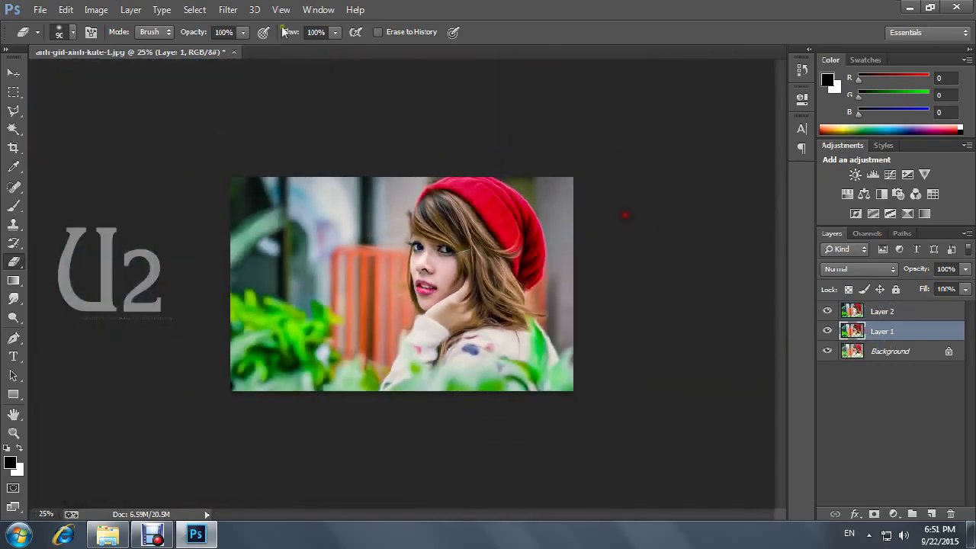
Apply Oil Paint to Layer 1 with Stylization set to 5.
{"action": "left_click", "coordinate": [228, 9]}
{"action": "left_click", "coordinate": [288, 137]}
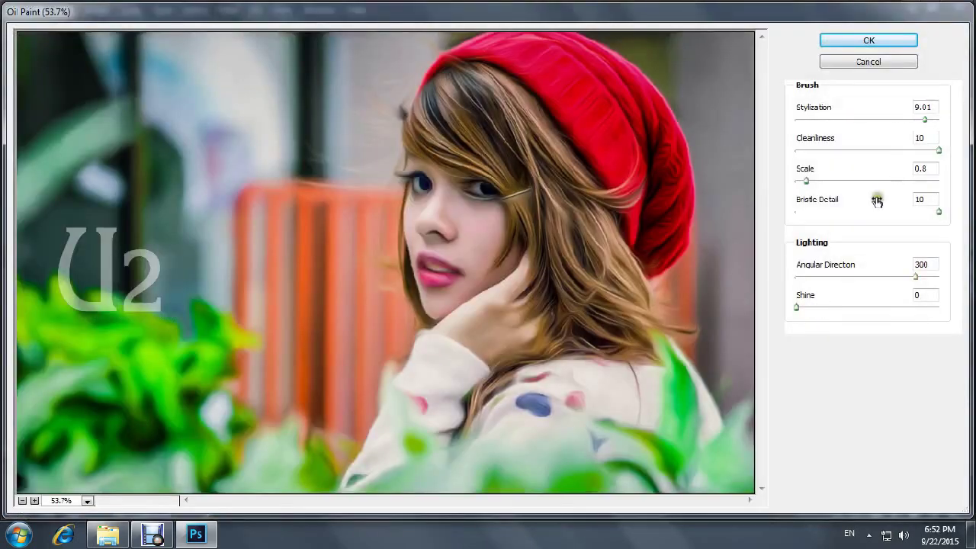
{"action": "double_click", "coordinate": [922, 107]}
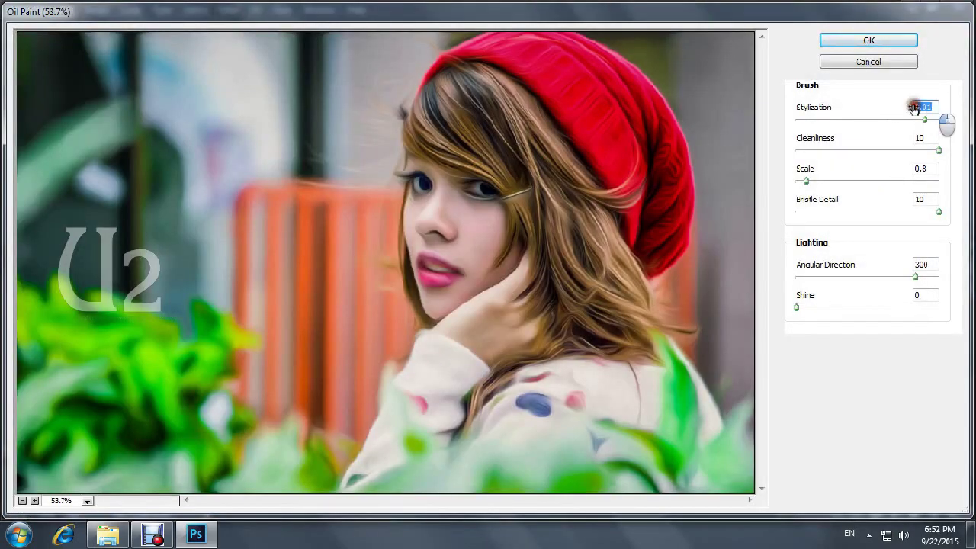
{"action": "type", "text": "3"}
{"action": "key", "text": "Return"}
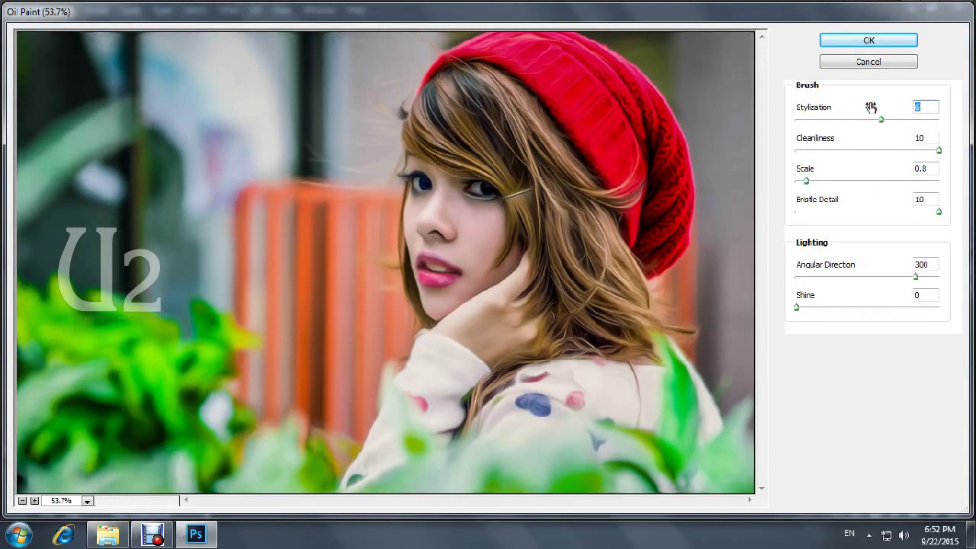
{"action": "type", "text": "5.3"}
{"action": "left_click", "coordinate": [854, 38]}
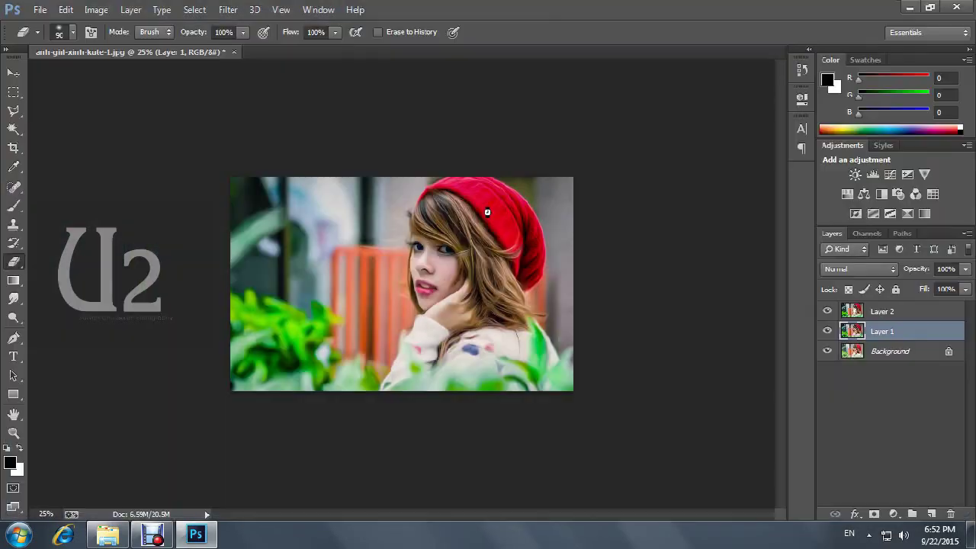
{"action": "key", "text": "ctrl+plus"}
{"action": "key", "text": "ctrl+plus"}
Add a Brightness/Contrast adjustment layer with raised brightness and move it above Layer 2.
{"action": "key", "text": "ctrl+minus"}
{"action": "key", "text": "ctrl+plus"}
{"action": "left_click", "coordinate": [855, 175]}
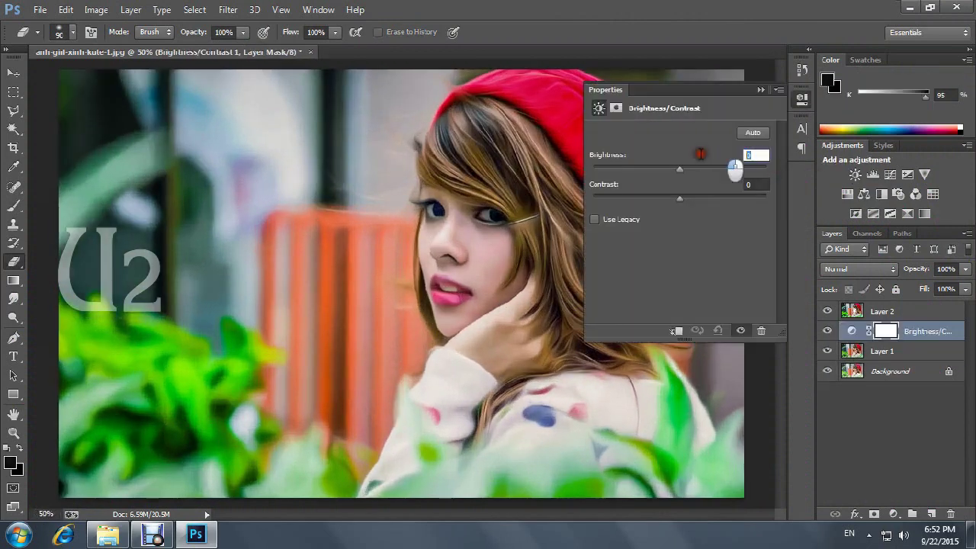
{"action": "type", "text": "10"}
{"action": "key", "text": "ctrl+minus"}
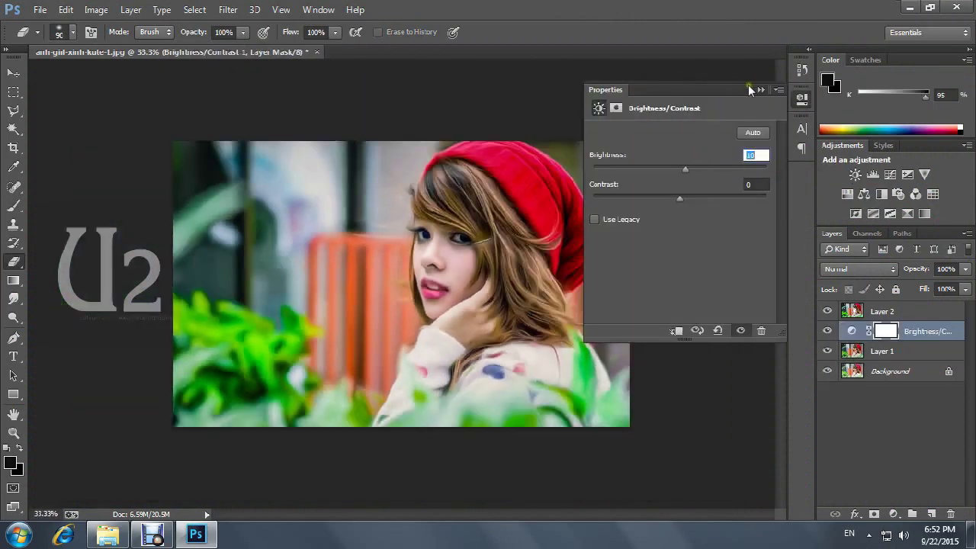
{"action": "left_click", "coordinate": [759, 89]}
{"action": "left_click", "coordinate": [882, 311]}
{"action": "mouse_move", "coordinate": [921, 330]}
{"action": "left_mouse_down"}
{"action": "mouse_move", "coordinate": [930, 311]}
{"action": "mouse_move", "coordinate": [851, 324]}
{"action": "left_mouse_up"}
{"action": "double_click", "coordinate": [853, 313]}
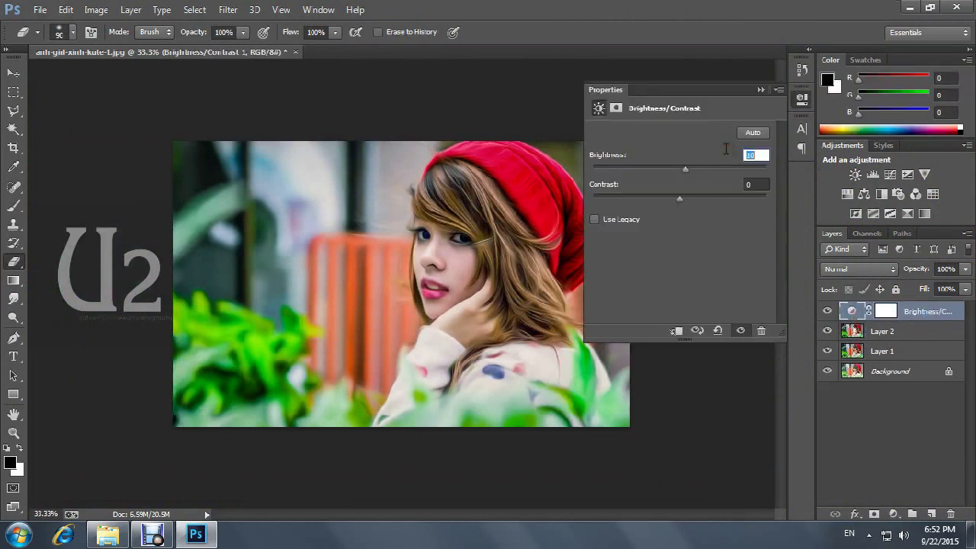
{"action": "left_click", "coordinate": [759, 89]}
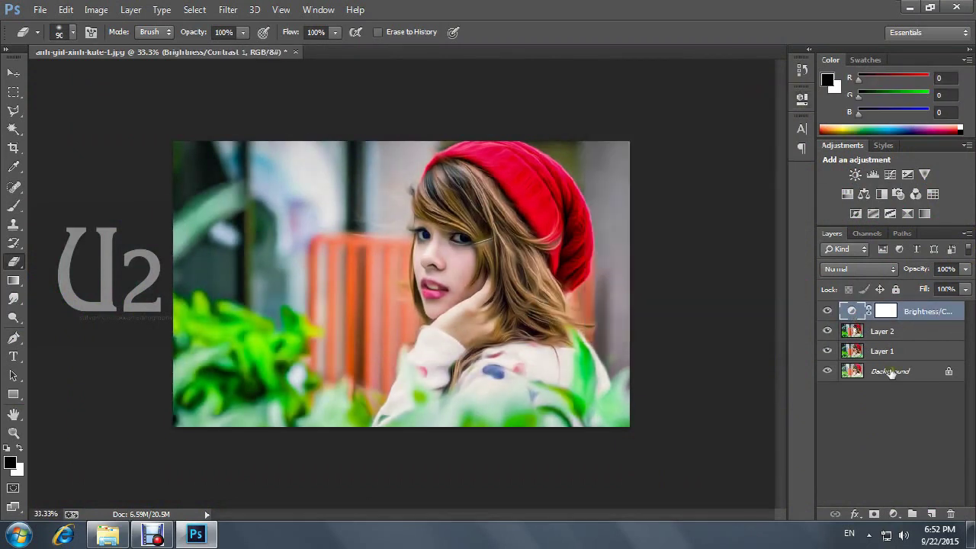
Merge the brightness adjustment into Layer 2 and merge Layer 1 down into the Background.
{"action": "left_click", "coordinate": [893, 310]}
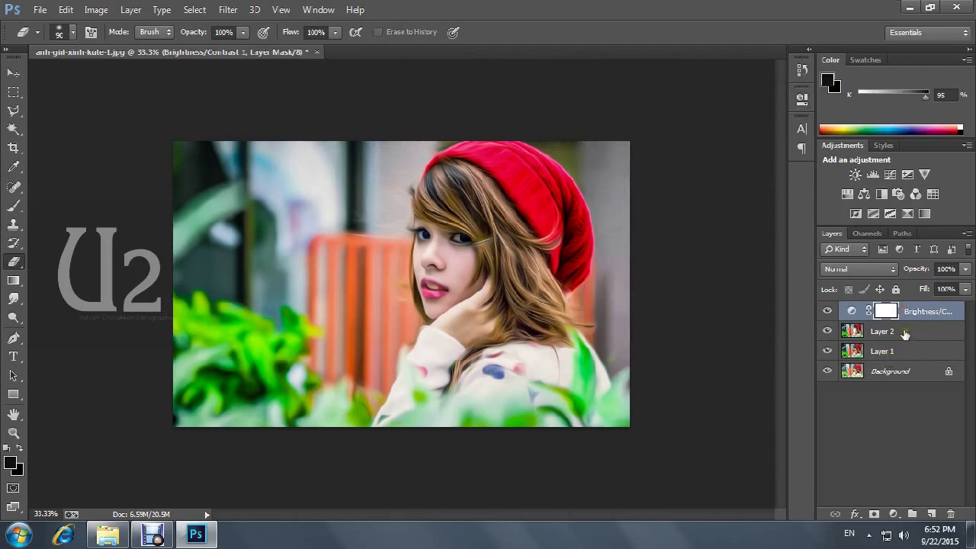
{"action": "left_click", "coordinate": [902, 335], "text": "shift"}
{"action": "key", "text": "ctrl+e"}
{"action": "left_click", "coordinate": [827, 311]}
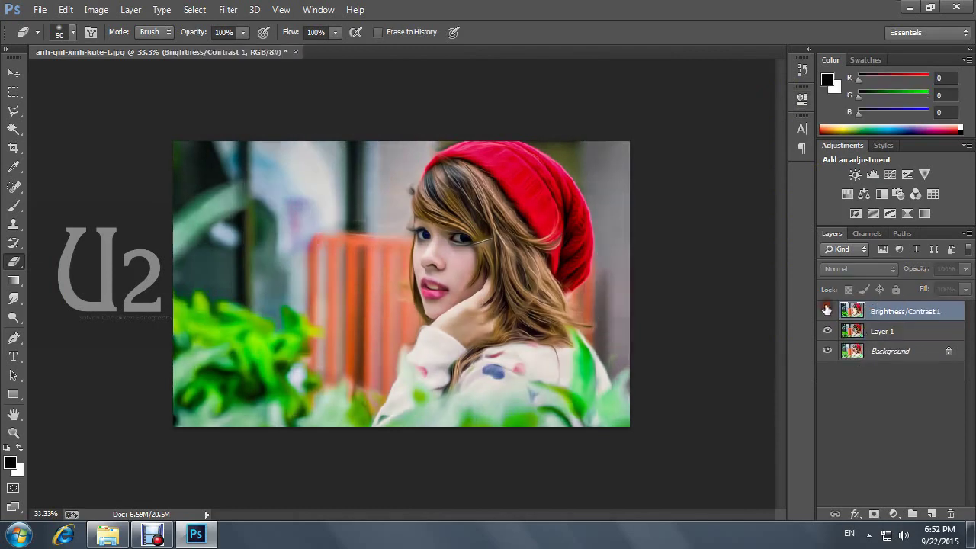
{"action": "left_click", "coordinate": [865, 330], "text": "shift"}
{"action": "key", "text": "ctrl+e"}
{"action": "left_click", "coordinate": [11, 280]}
Try several vertical lightening gradients across the photo, undoing each to compare.
{"action": "left_click_drag", "start_coordinate": [385, 141], "coordinate": [386, 485]}
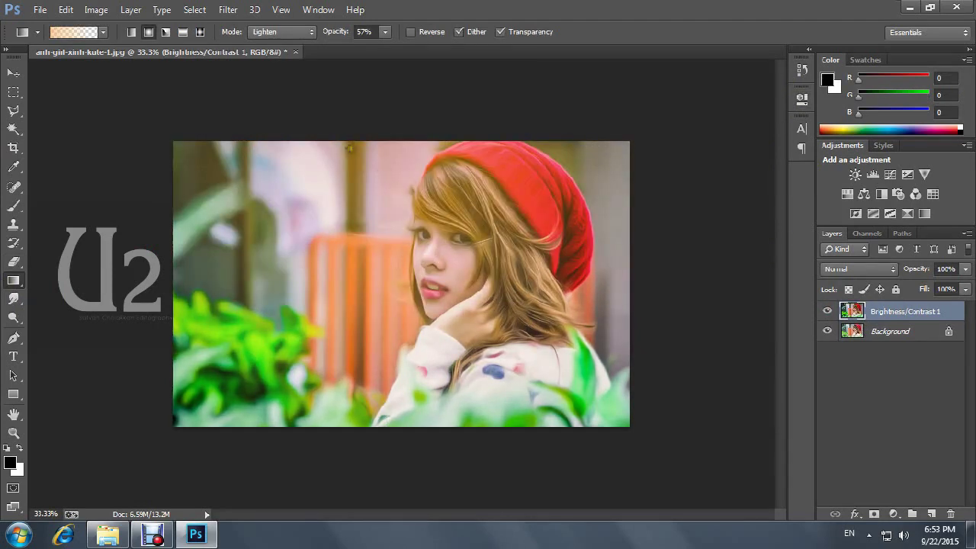
{"action": "key", "text": "ctrl+z"}
{"action": "left_click_drag", "start_coordinate": [327, 138], "coordinate": [327, 347]}
{"action": "key", "text": "ctrl+z"}
{"action": "left_click_drag", "start_coordinate": [589, 132], "coordinate": [589, 358]}
{"action": "key", "text": "ctrl+z"}
{"action": "key", "text": "ctrl+z"}
{"action": "key", "text": "ctrl+z"}
{"action": "left_click_drag", "start_coordinate": [480, 461], "coordinate": [479, 243]}
{"action": "key", "text": "ctrl+z"}
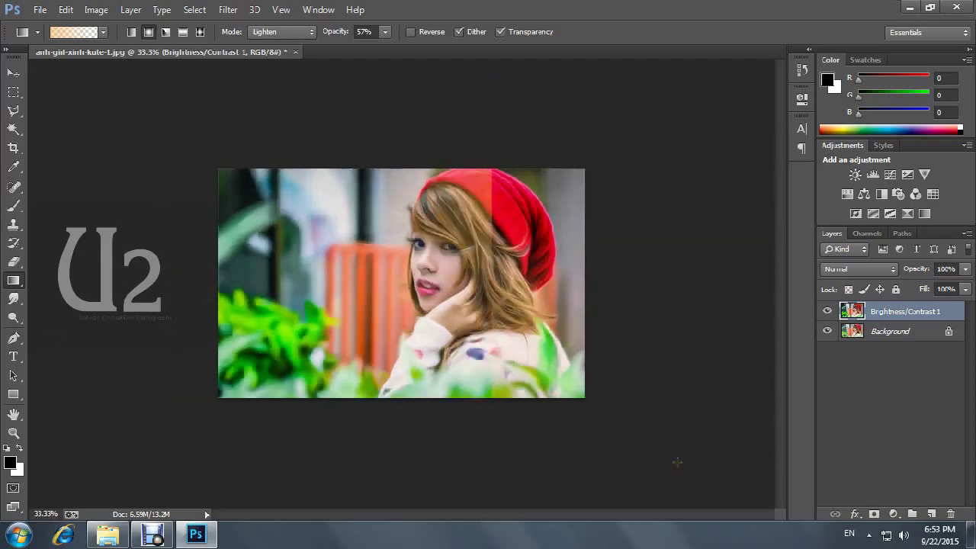
{"action": "key", "text": "ctrl+z"}
{"action": "key", "text": "ctrl+z"}
{"action": "key", "text": "ctrl+z"}
Apply the pink gradient preset from the hat down over the hair and face.
{"action": "right_click", "coordinate": [321, 212]}
{"action": "double_click", "coordinate": [449, 251]}
{"action": "left_click_drag", "start_coordinate": [435, 124], "coordinate": [470, 326]}
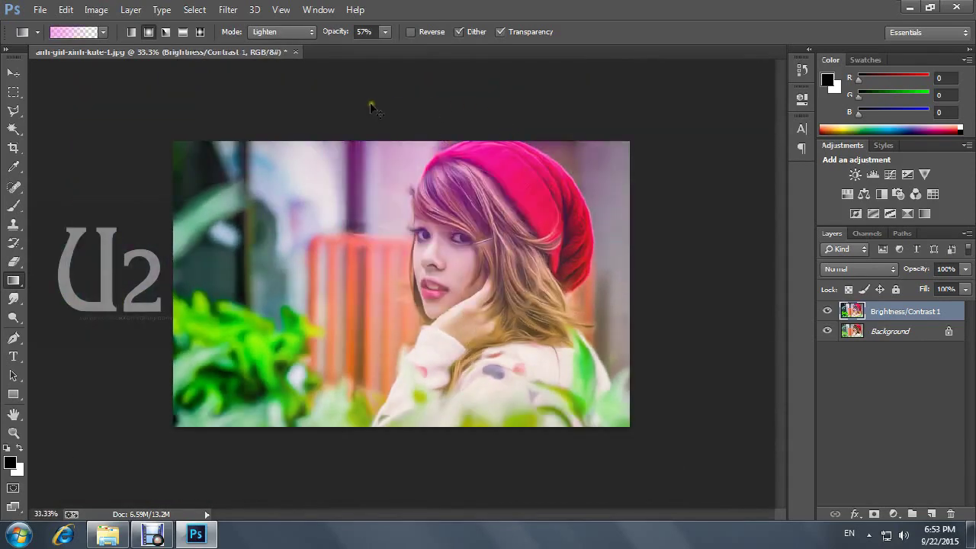
{"action": "key", "text": "ctrl+z"}
{"action": "left_click_drag", "start_coordinate": [367, 108], "coordinate": [379, 306]}
{"action": "left_click_drag", "start_coordinate": [410, 101], "coordinate": [432, 276]}
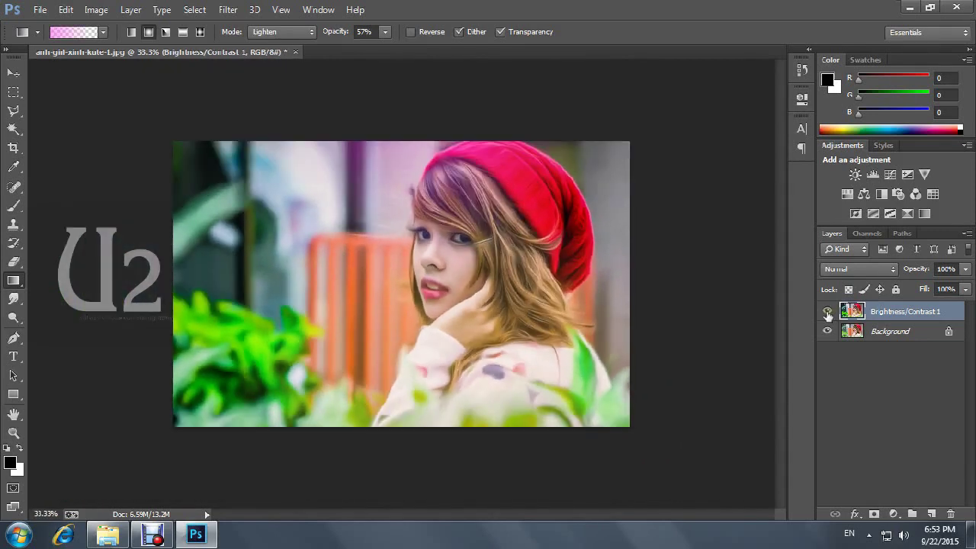
{"action": "left_click", "coordinate": [827, 312]}
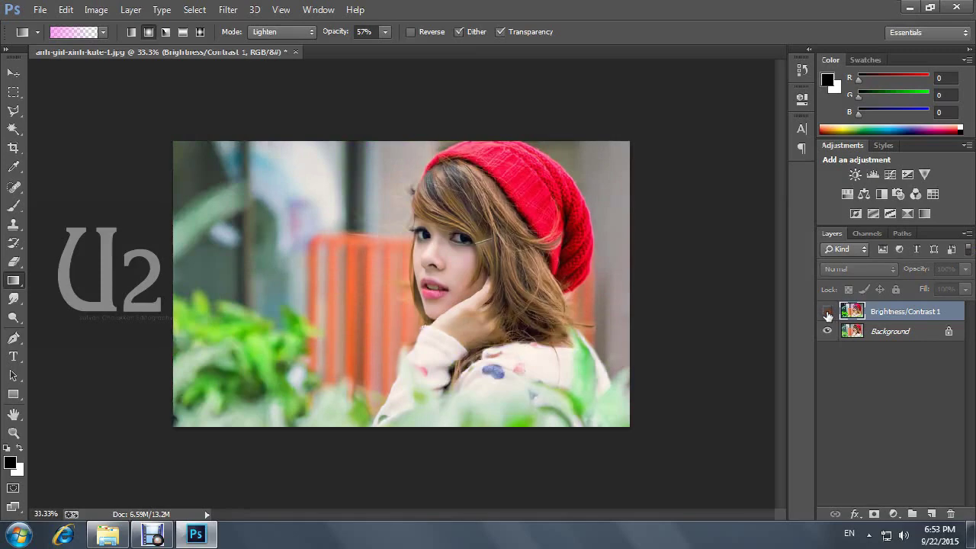
{"action": "left_click", "coordinate": [827, 312]}
{"action": "left_click", "coordinate": [827, 312]}
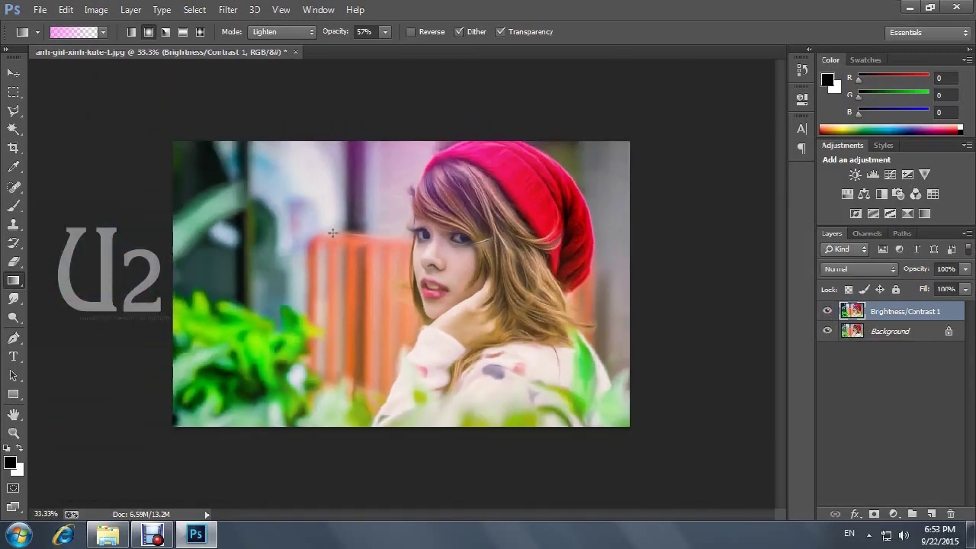
{"action": "left_click", "coordinate": [40, 9]}
Open the NEW LOGO file from Local Disk (D:).
{"action": "left_click", "coordinate": [63, 39]}
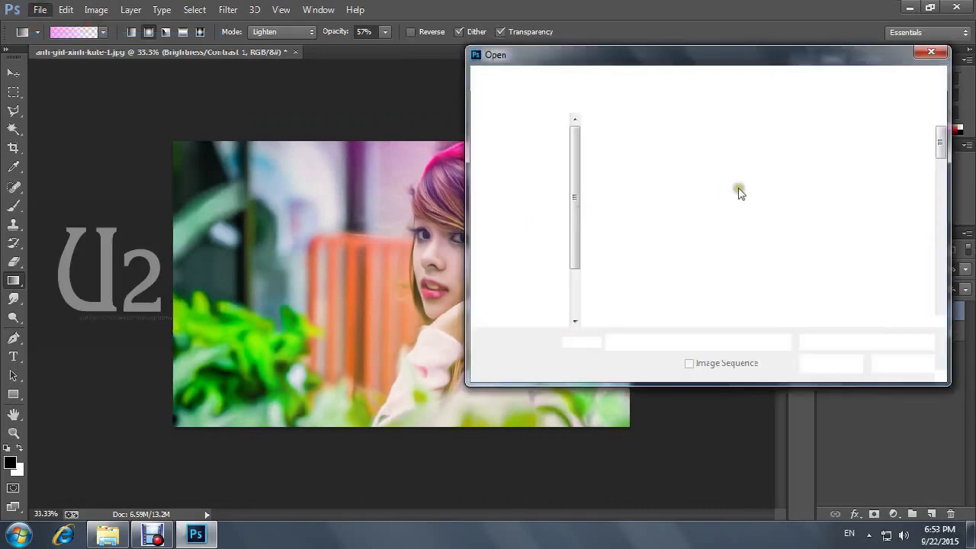
{"action": "left_click_drag", "start_coordinate": [942, 133], "coordinate": [942, 205]}
{"action": "left_click", "coordinate": [526, 307]}
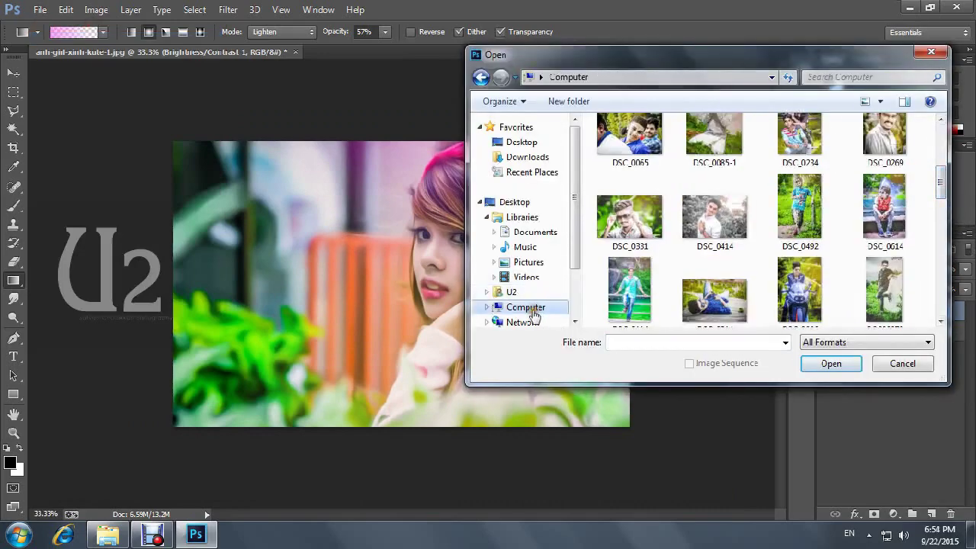
{"action": "double_click", "coordinate": [698, 200]}
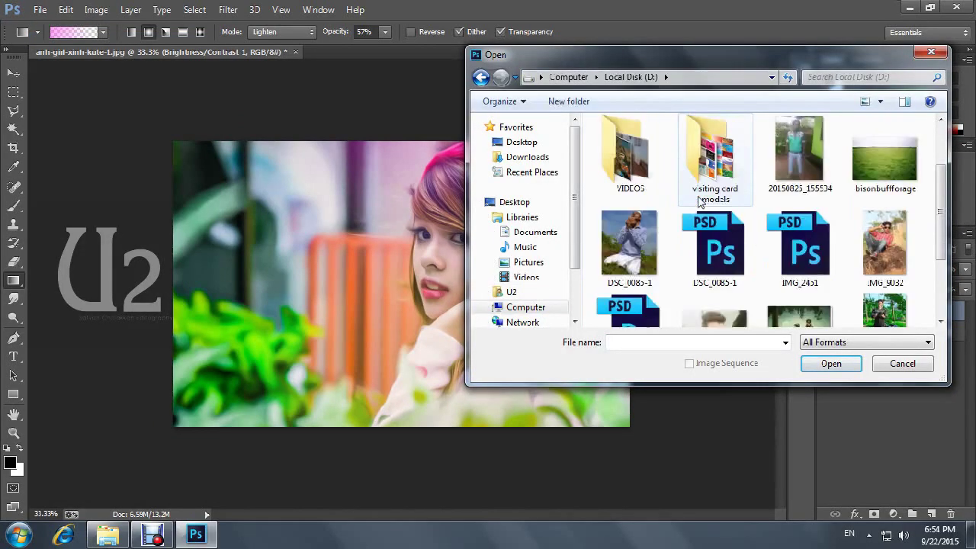
{"action": "left_click", "coordinate": [877, 237]}
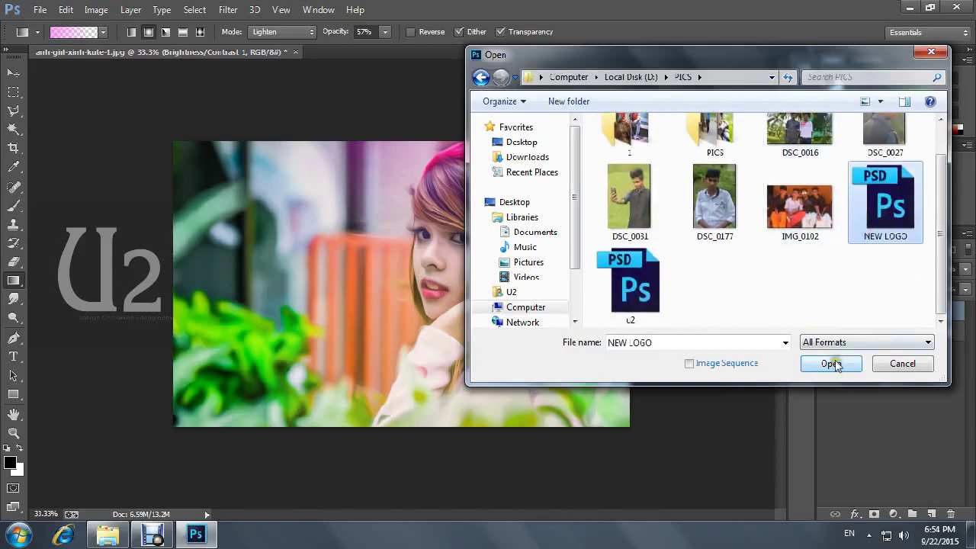
{"action": "left_click", "coordinate": [830, 364]}
Move the SAFVAN EDITS logo onto the portrait and scale it to about half size.
{"action": "key", "text": "v"}
{"action": "left_click_drag", "start_coordinate": [217, 246], "coordinate": [226, 138]}
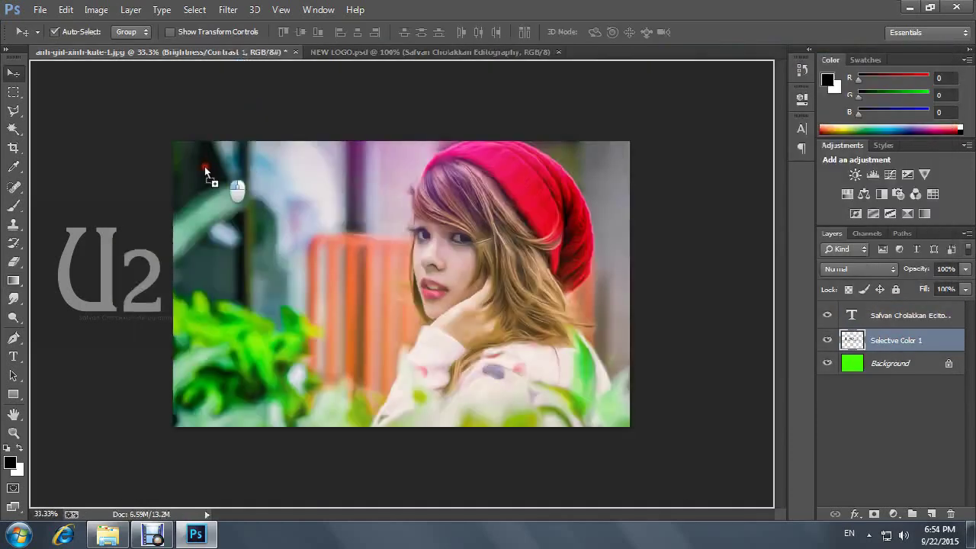
{"action": "key", "text": "ctrl+t"}
{"action": "left_click_drag", "start_coordinate": [328, 180], "coordinate": [267, 165]}
{"action": "key", "text": "Return"}
Try inverting the logo, undo it, and scale the logo down further.
{"action": "left_click", "coordinate": [96, 9]}
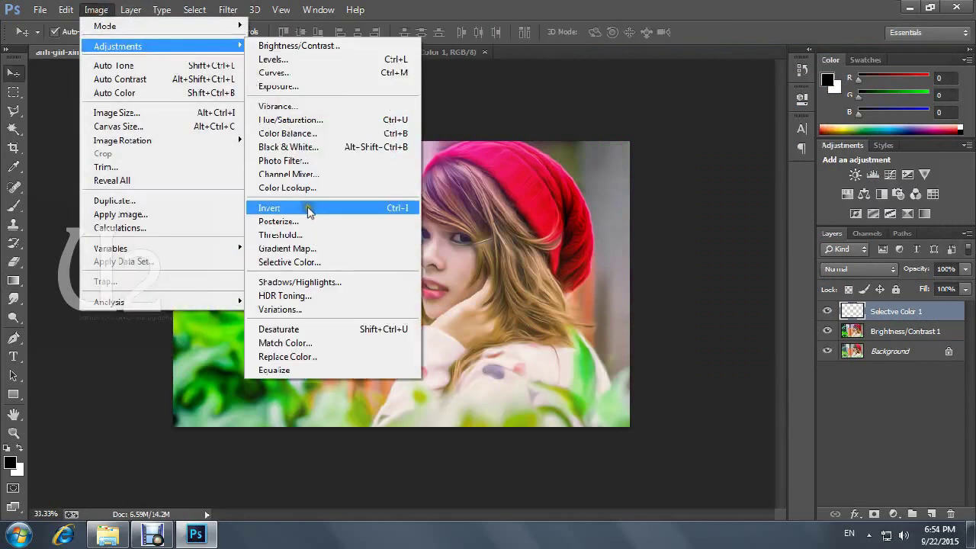
{"action": "left_click", "coordinate": [309, 211]}
{"action": "key", "text": "ctrl+z"}
{"action": "key", "text": "ctrl+t"}
{"action": "left_click_drag", "start_coordinate": [265, 164], "coordinate": [279, 169]}
{"action": "key", "text": "Return"}
Invert the logo to white and nudge it up and left.
{"action": "left_click", "coordinate": [96, 9]}
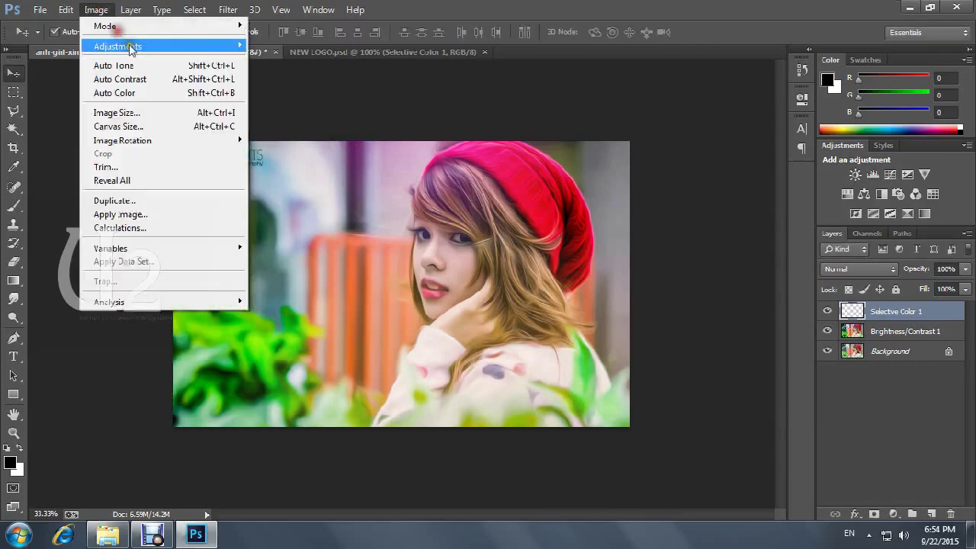
{"action": "left_click", "coordinate": [312, 211]}
{"action": "key", "text": "shift+Up"}
{"action": "key", "text": "shift+Up"}
{"action": "key", "text": "shift+Left"}
{"action": "key", "text": "shift+Left"}
Bring the editography text onto the portrait at about 58% and place a copy upper-left.
{"action": "left_click", "coordinate": [327, 51]}
{"action": "mouse_move", "coordinate": [266, 163]}
{"action": "left_mouse_down"}
{"action": "mouse_move", "coordinate": [503, 408]}
{"action": "mouse_move", "coordinate": [595, 394]}
{"action": "mouse_move", "coordinate": [523, 385]}
{"action": "mouse_move", "coordinate": [553, 410]}
{"action": "left_mouse_up"}
{"action": "key", "text": "ctrl+t"}
{"action": "key", "text": "Return"}
{"action": "left_click_drag", "start_coordinate": [381, 330], "coordinate": [247, 267]}
{"action": "left_click", "coordinate": [882, 333]}
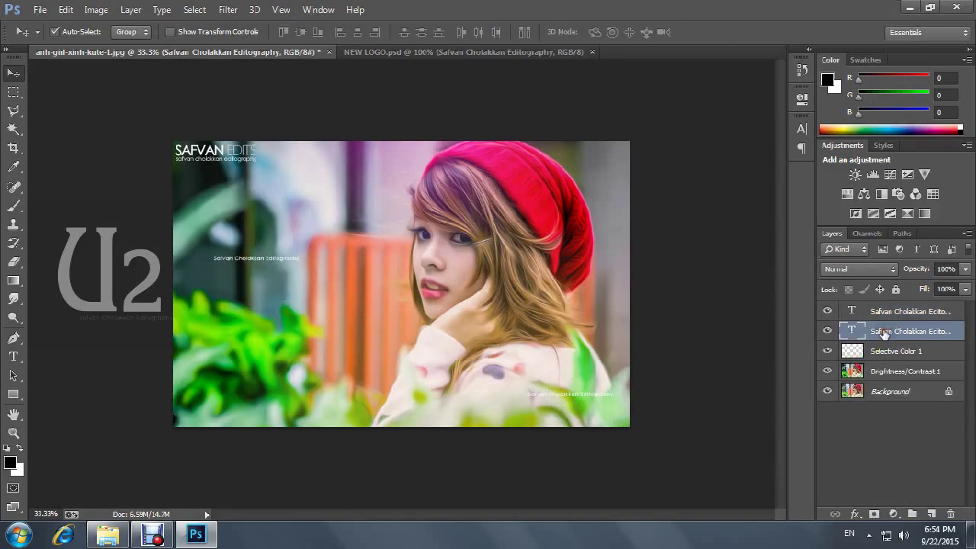
Save a copy as a JPEG named 'E' on the desktop, accepting the default quality.
{"action": "key", "text": "ctrl+shift+s"}
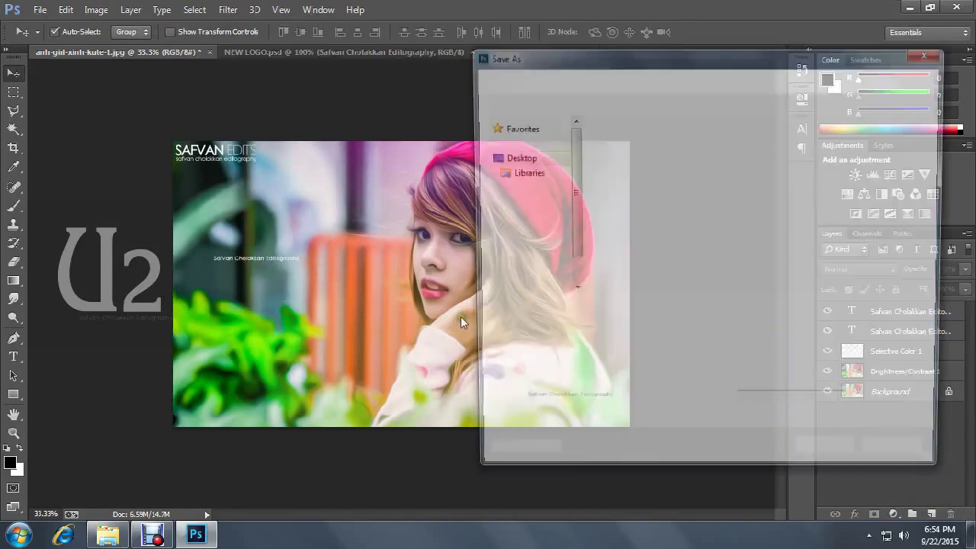
{"action": "left_click", "coordinate": [640, 330]}
{"action": "left_click", "coordinate": [679, 188]}
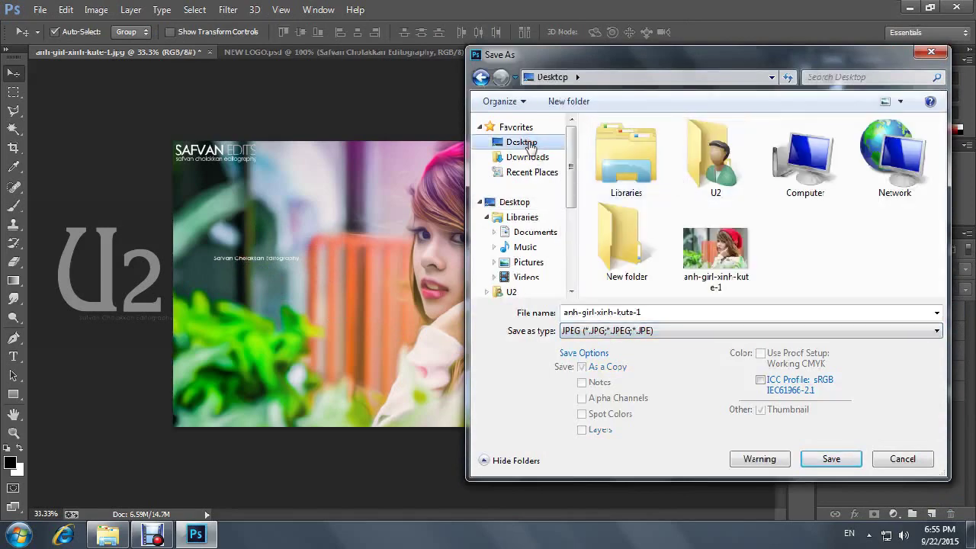
{"action": "double_click", "coordinate": [691, 311]}
{"action": "type", "text": "E"}
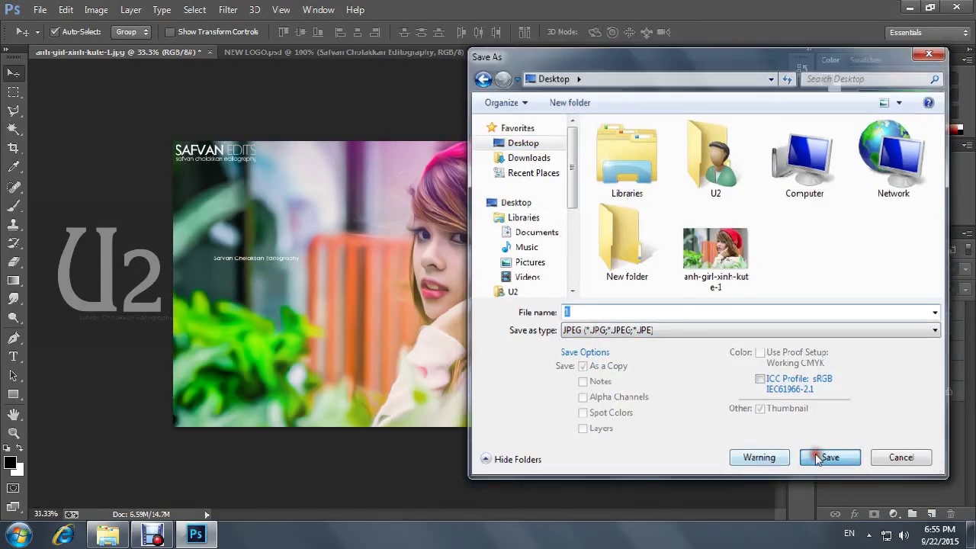
{"action": "left_click", "coordinate": [829, 458]}
{"action": "left_click", "coordinate": [571, 131]}
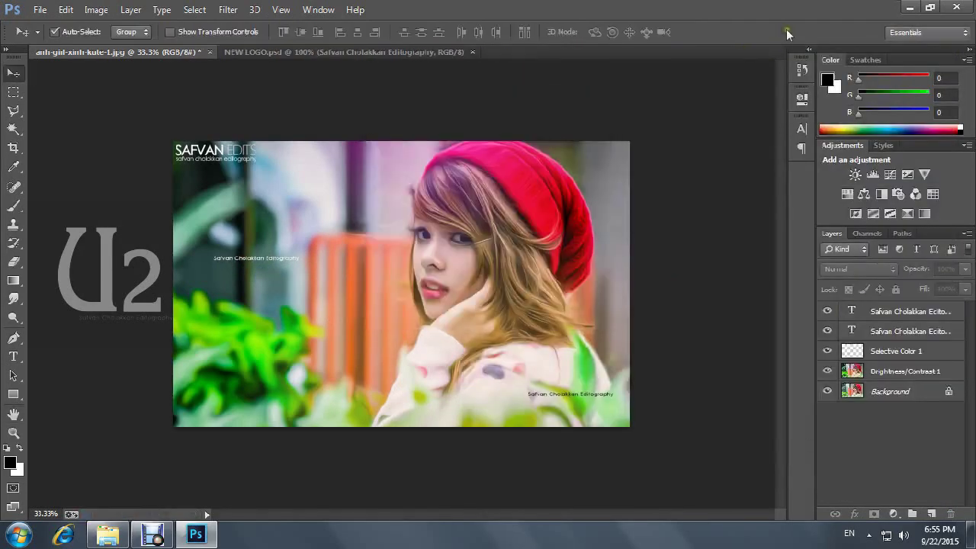
{"action": "left_click", "coordinate": [909, 7]}
Refresh the desktop so the new JPEG appears.
{"action": "right_click", "coordinate": [167, 178]}
{"action": "left_click", "coordinate": [213, 218]}
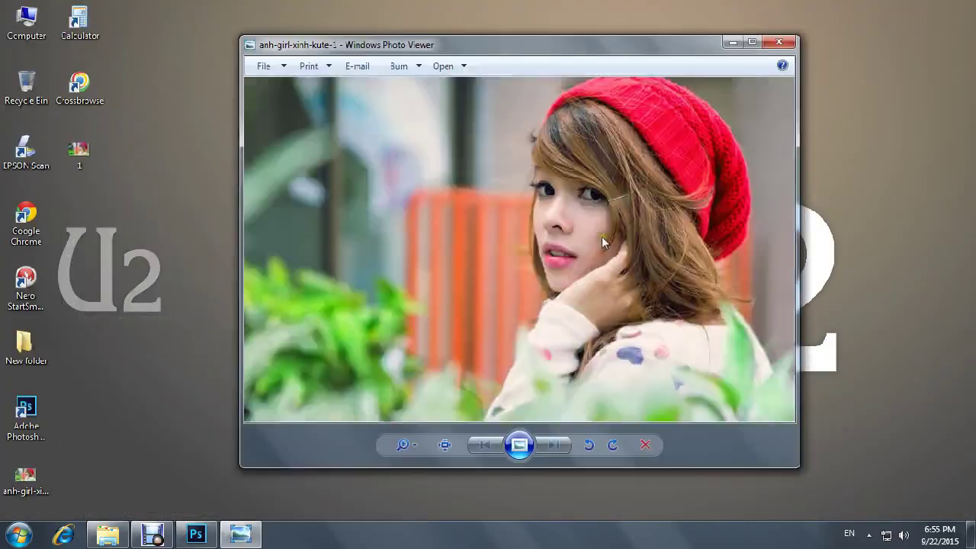
{"action": "scroll", "coordinate": [610, 221], "scroll_direction": "up", "scroll_amount": 2}
{"action": "scroll", "coordinate": [624, 200], "scroll_direction": "down", "scroll_amount": 2}
Open the edited image and arrange it beside the original photo's window.
{"action": "mouse_move", "coordinate": [633, 47]}
{"action": "left_mouse_down"}
{"action": "mouse_move", "coordinate": [319, 126]}
{"action": "mouse_move", "coordinate": [396, 190]}
{"action": "left_mouse_up"}
{"action": "double_click", "coordinate": [79, 148]}
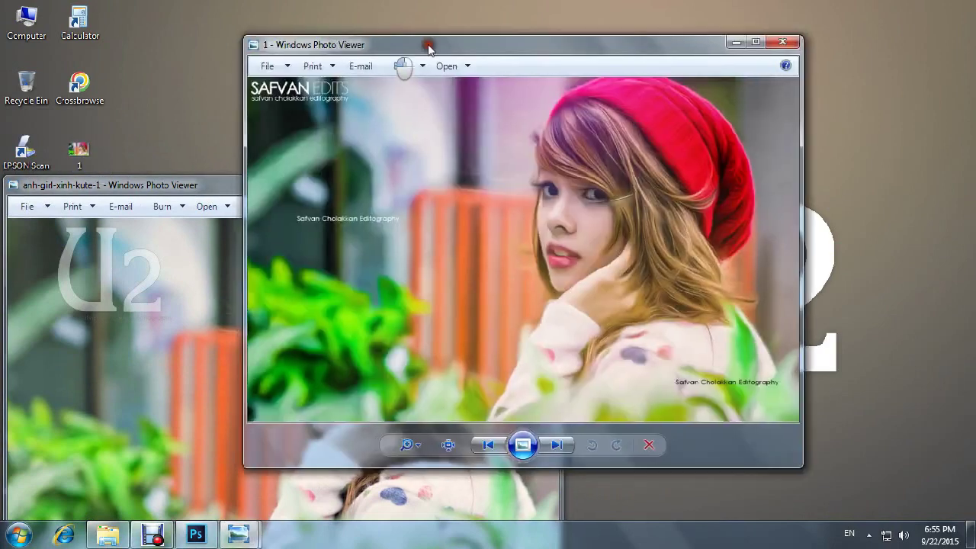
{"action": "left_click_drag", "start_coordinate": [428, 48], "coordinate": [566, 47]}
{"action": "left_click_drag", "start_coordinate": [341, 184], "coordinate": [328, 66]}
{"action": "left_click_drag", "start_coordinate": [599, 55], "coordinate": [631, 71]}
{"action": "left_click_drag", "start_coordinate": [374, 67], "coordinate": [343, 60]}
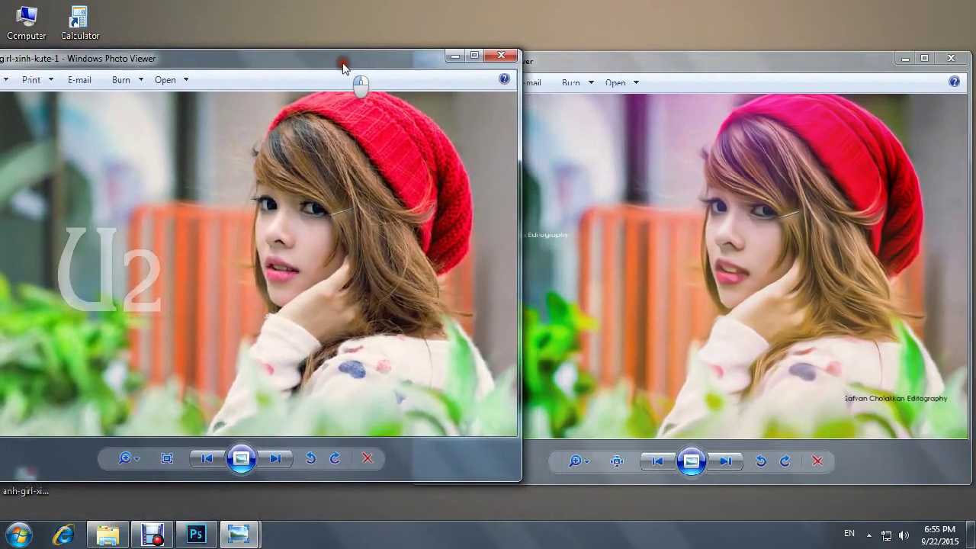
Zoom in on both photos to compare them close up.
{"action": "scroll", "coordinate": [322, 208], "scroll_direction": "up", "scroll_amount": 5}
{"action": "scroll", "coordinate": [322, 208], "scroll_direction": "up", "scroll_amount": 5}
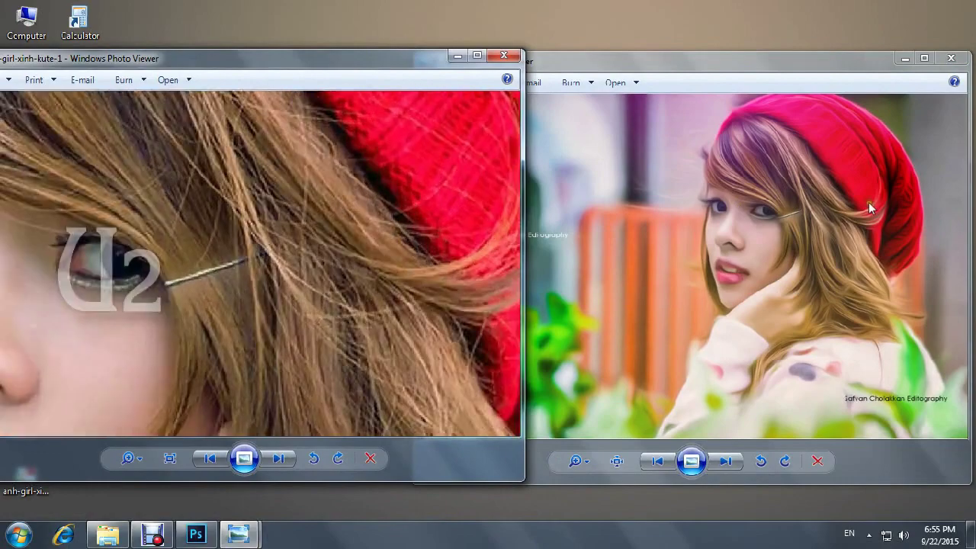
{"action": "left_click", "coordinate": [868, 201]}
{"action": "scroll", "coordinate": [831, 244], "scroll_direction": "up", "scroll_amount": 3}
{"action": "scroll", "coordinate": [832, 291], "scroll_direction": "up", "scroll_amount": 2}
{"action": "scroll", "coordinate": [750, 240], "scroll_direction": "down", "scroll_amount": 3}
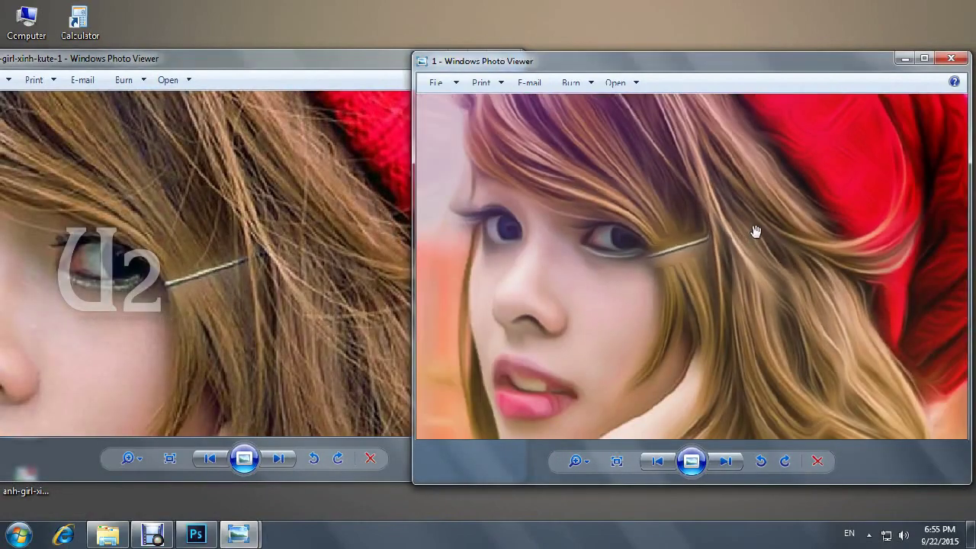